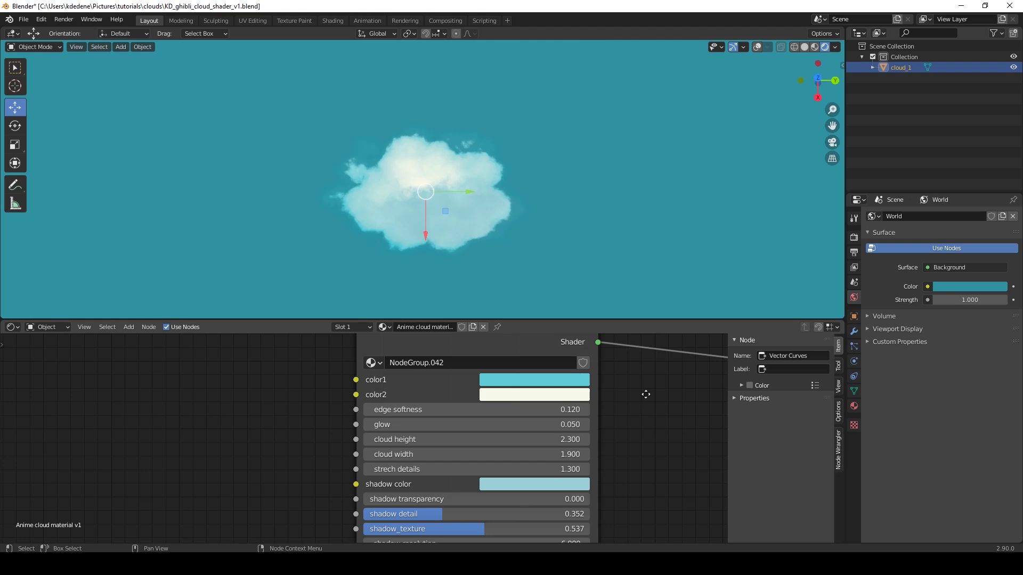
Preview color1 as red and color2 as blue on the cloud shader, undoing both.
middle_click_drag(646, 394, 649, 437)
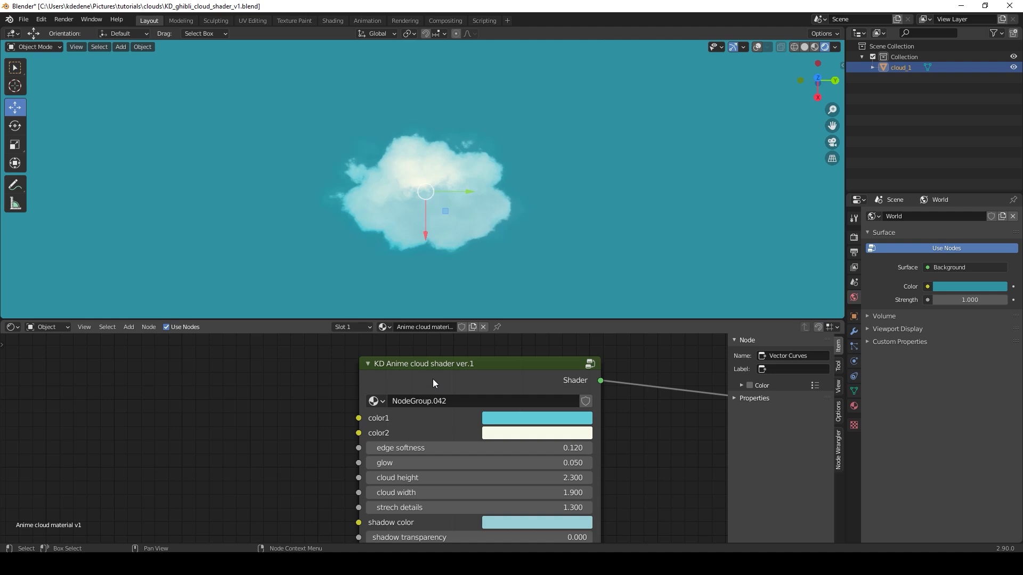
middle_click_drag(651, 448, 590, 430)
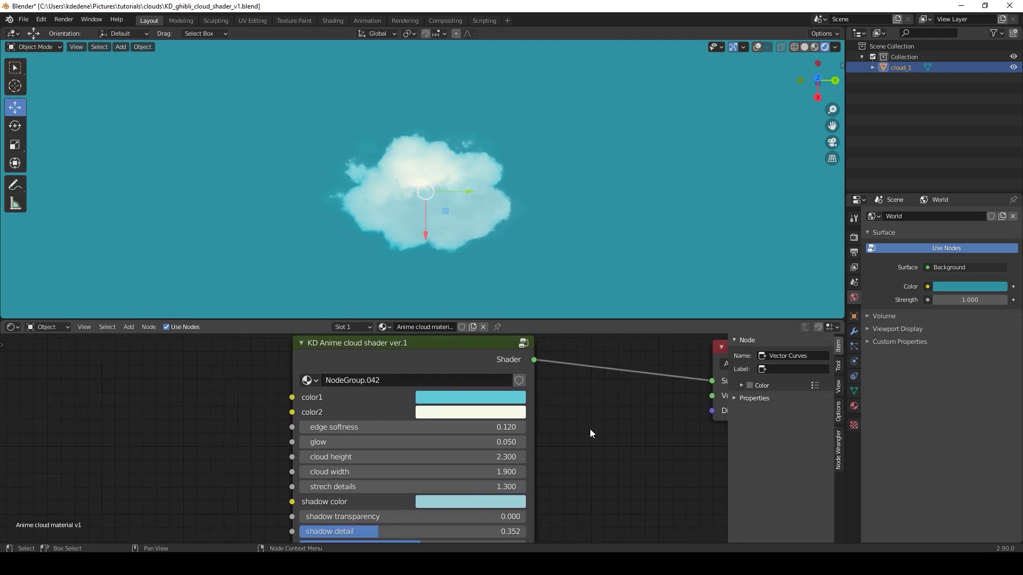
left_click(463, 398)
left_click_drag(475, 237, 480, 301)
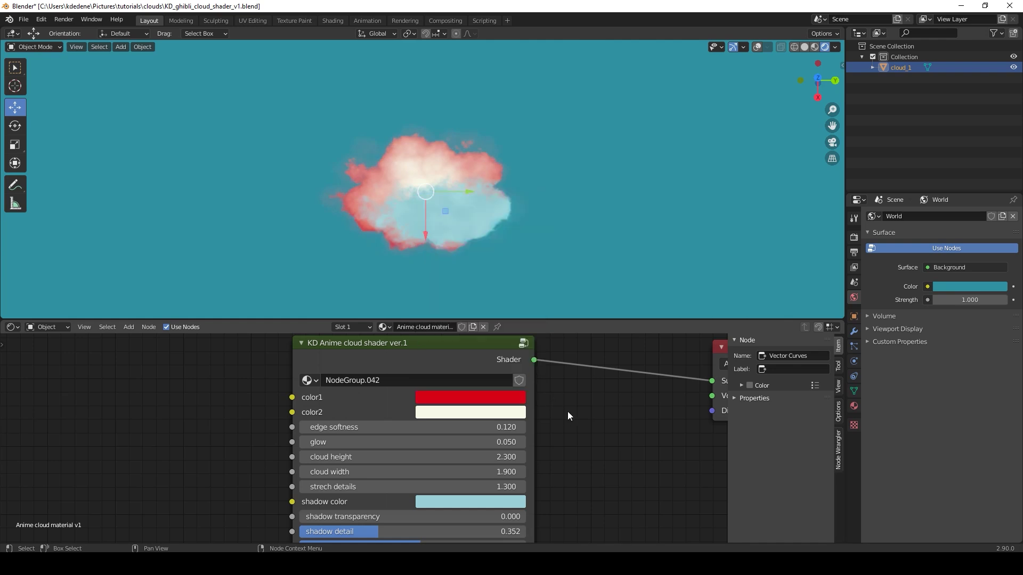
key("ctrl+z")
left_click(480, 411)
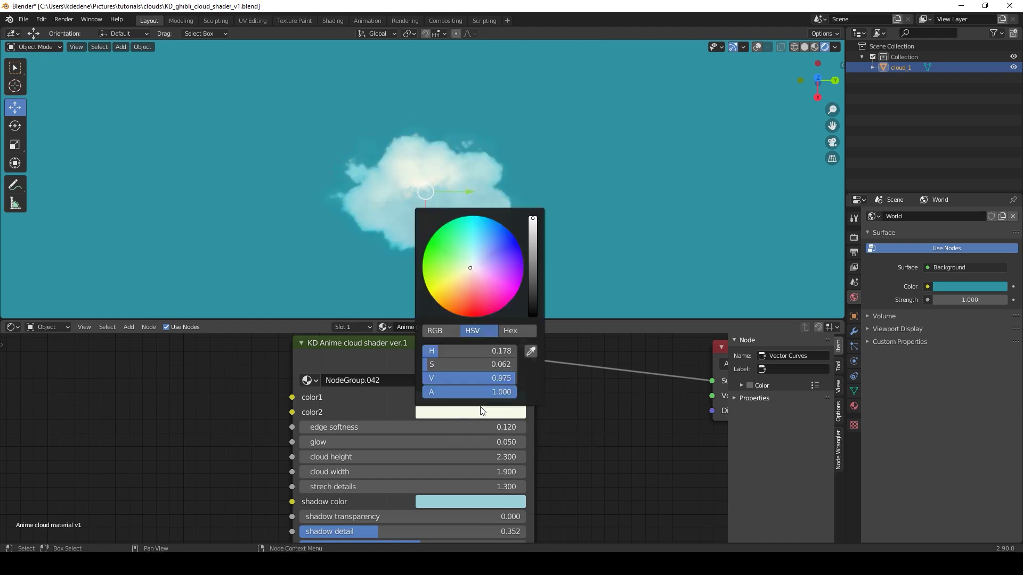
left_click_drag(470, 268, 512, 241)
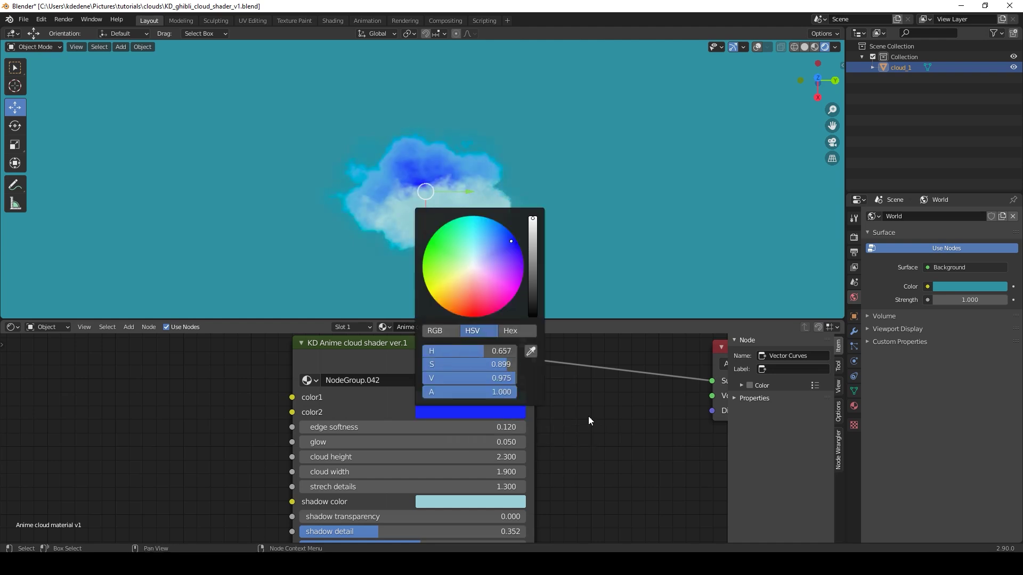
key("ctrl+z")
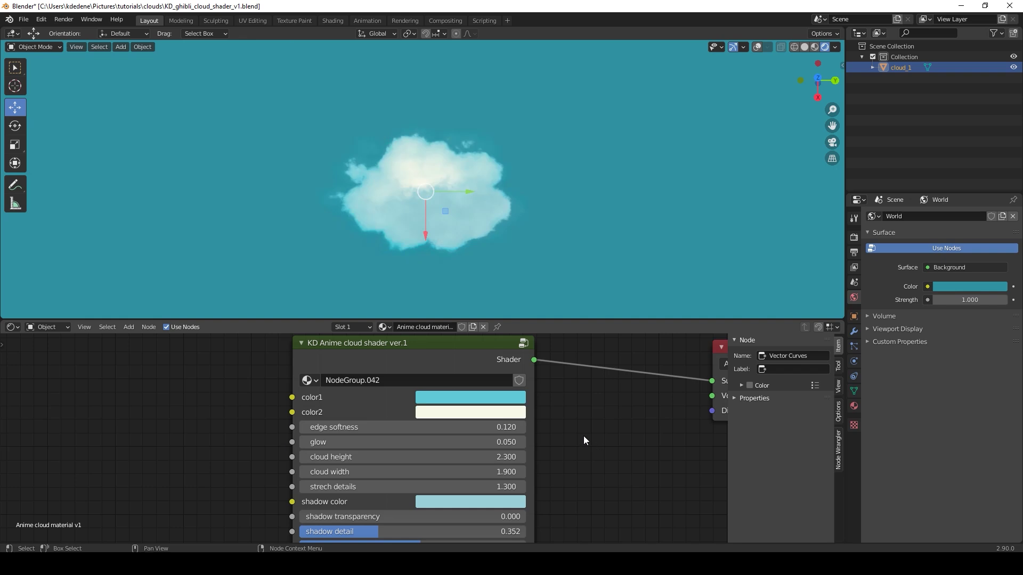
Set edge softness to 0.0 and compare glow, then restore glow 0.050 and softness 0.120.
scroll(578, 441, "down", 3, "shift")
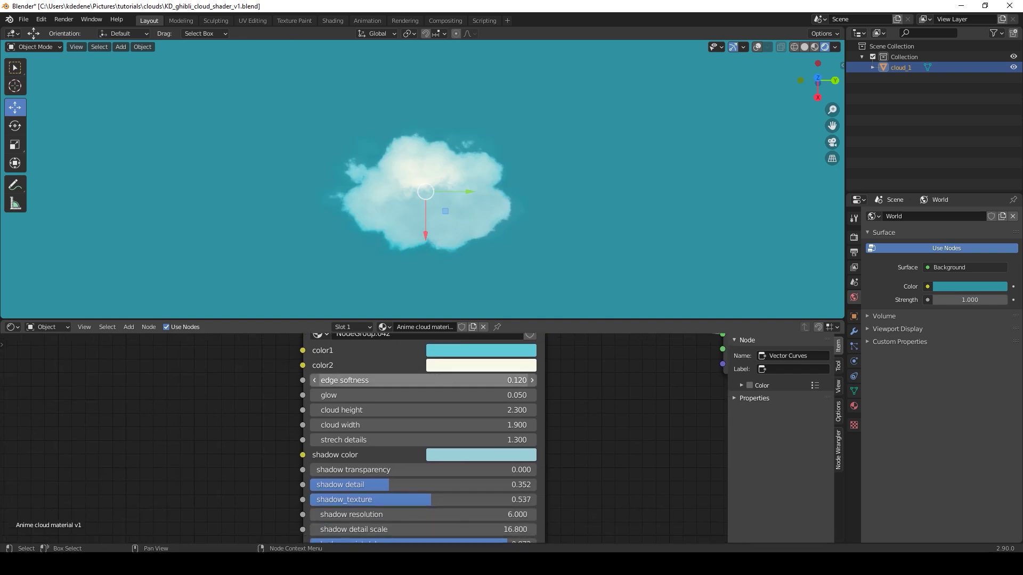
left_click_drag(437, 380, 406, 380)
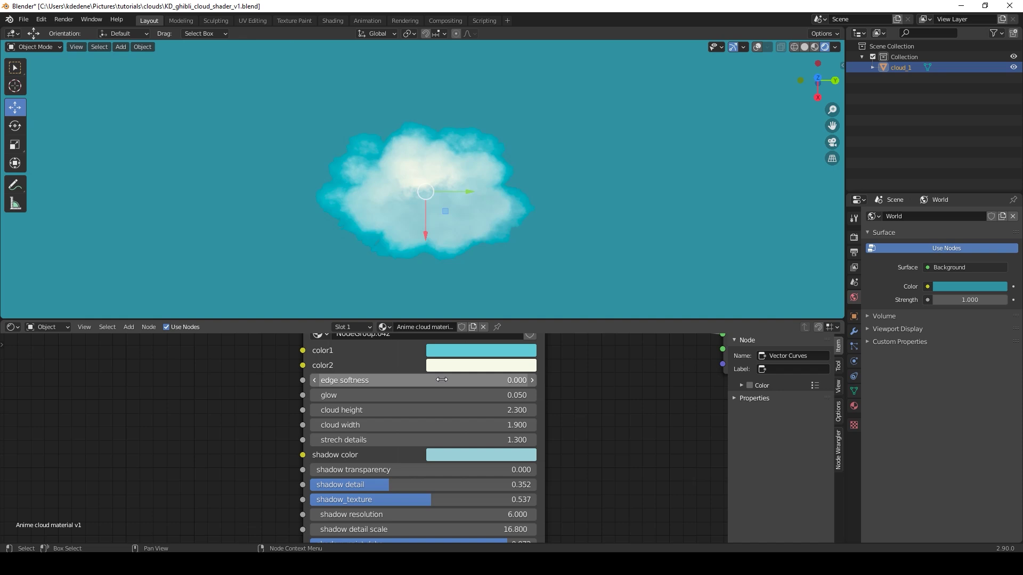
left_click(443, 380)
type("0.0")
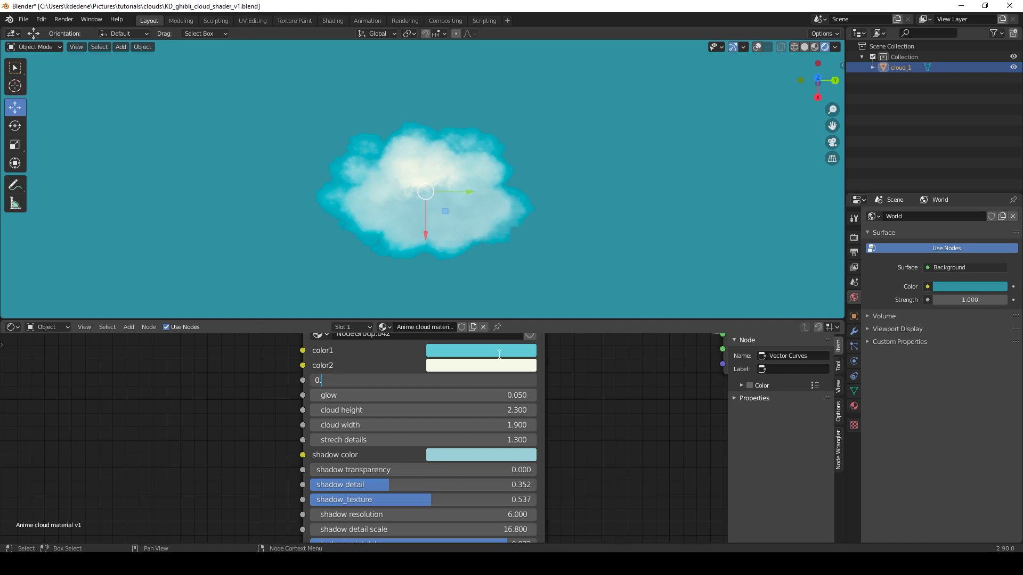
key("Return")
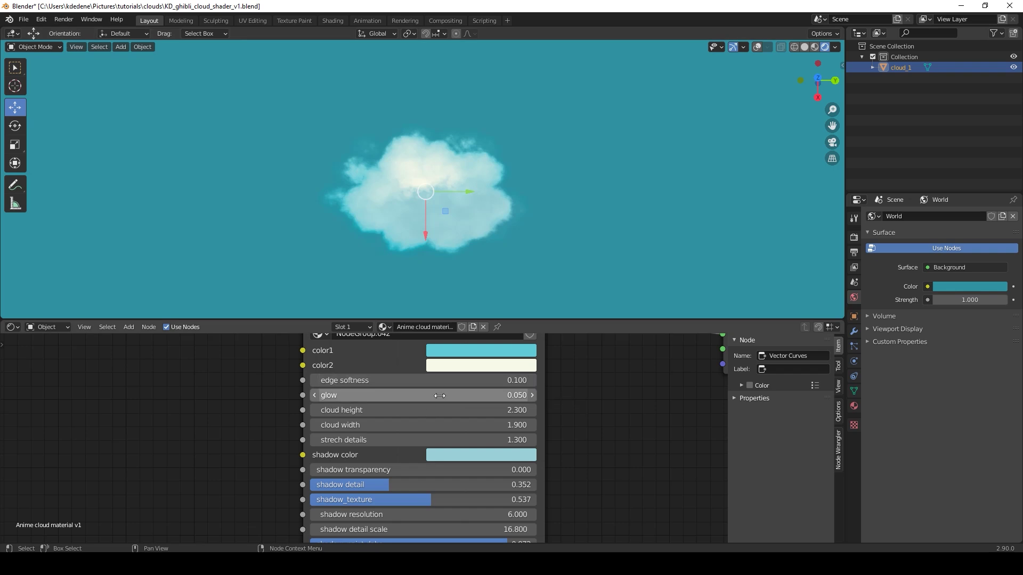
left_click_drag(440, 396, 450, 396)
key("ctrl+z")
key("ctrl+z")
key("ctrl+shift+z")
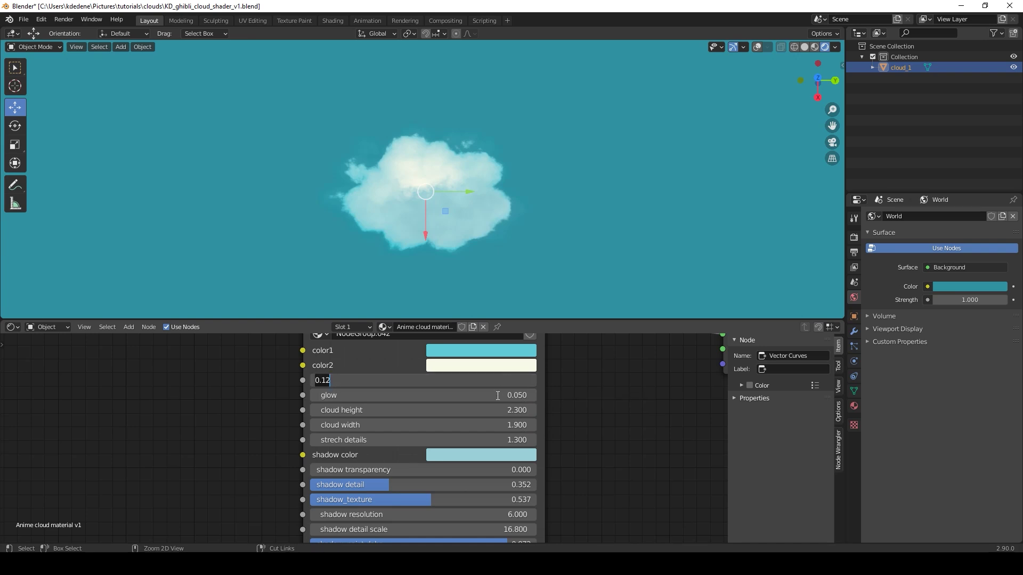
Try a glow value of 0.12, then revert glow to 0.050.
left_click(506, 399)
key("ctrl+a")
type("0.12")
key("Return")
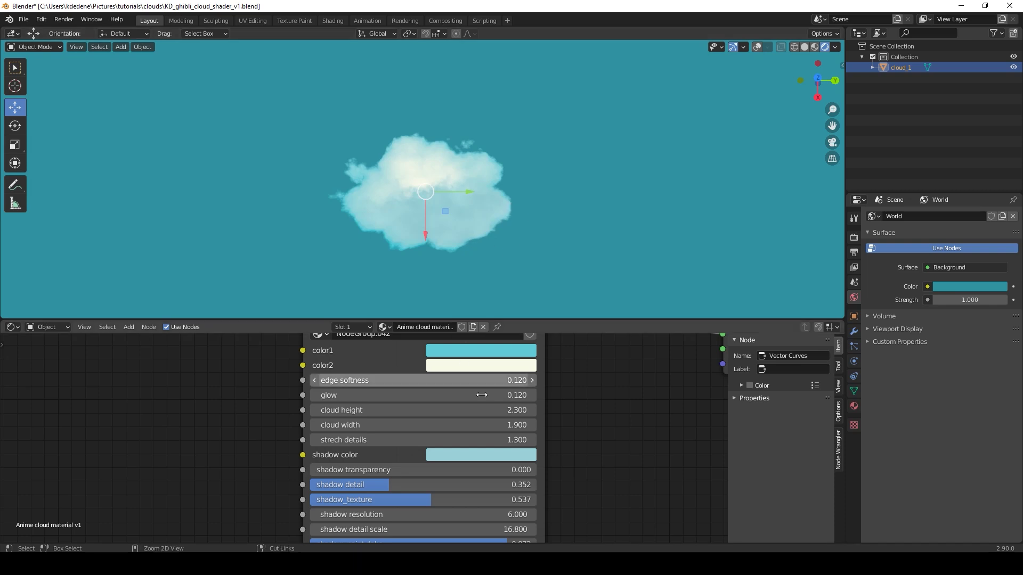
key("ctrl+z")
Vary cloud height and strech details, then undo until height reads 1.900.
middle_click_drag(553, 417, 560, 388)
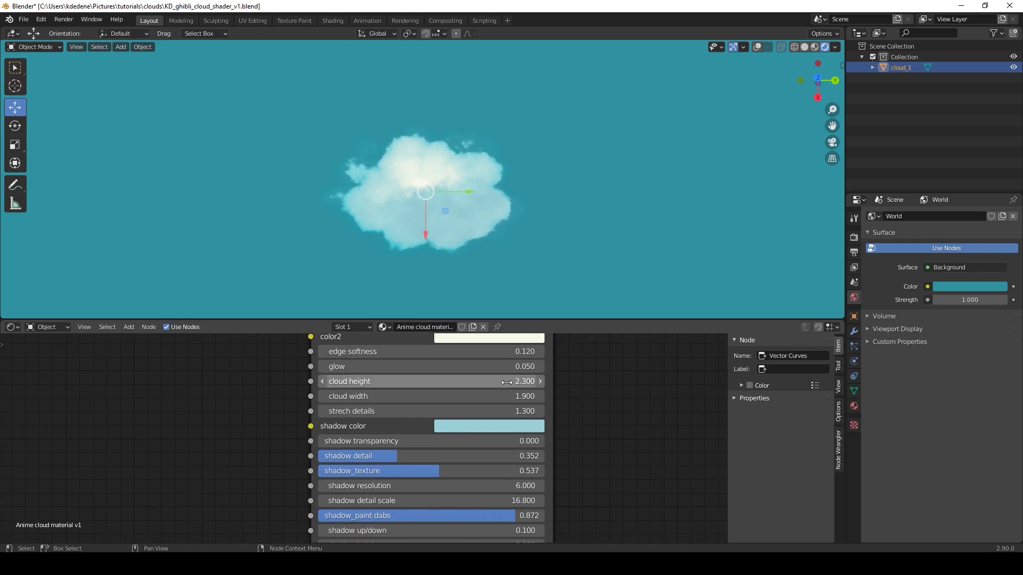
mouse_move(500, 382)
left_mouse_down()
mouse_move(576, 382)
mouse_move(426, 382)
mouse_move(498, 382)
mouse_move(503, 396)
left_mouse_up()
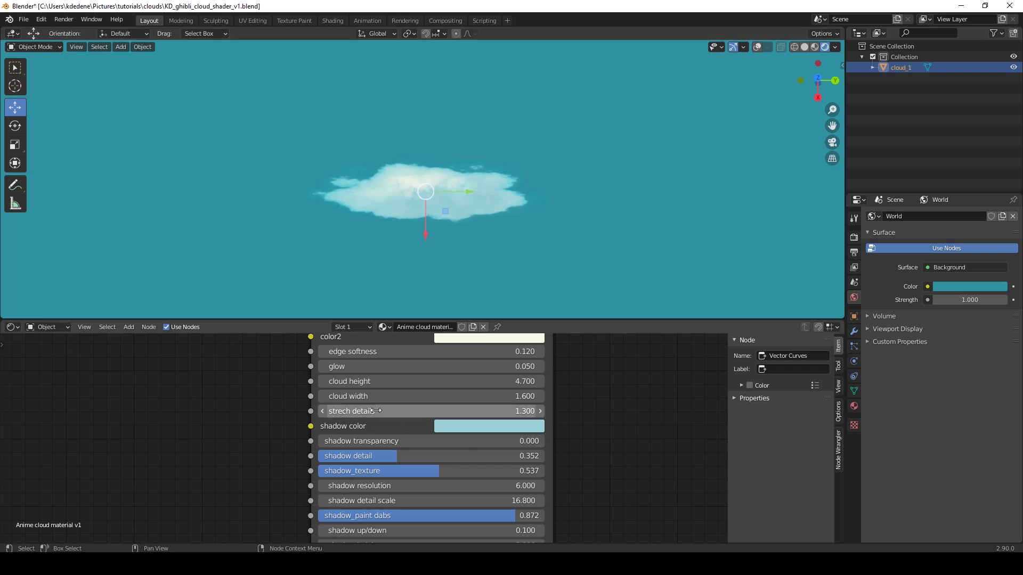
mouse_move(376, 411)
left_mouse_down()
mouse_move(469, 410)
mouse_move(361, 413)
left_mouse_up()
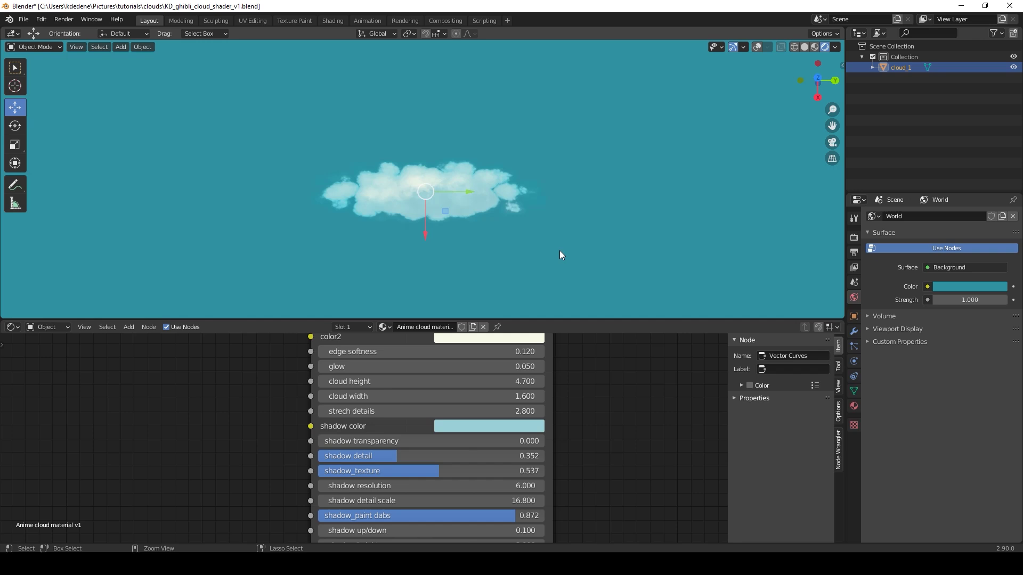
key("ctrl+z")
key("ctrl+z")
key("ctrl+z")
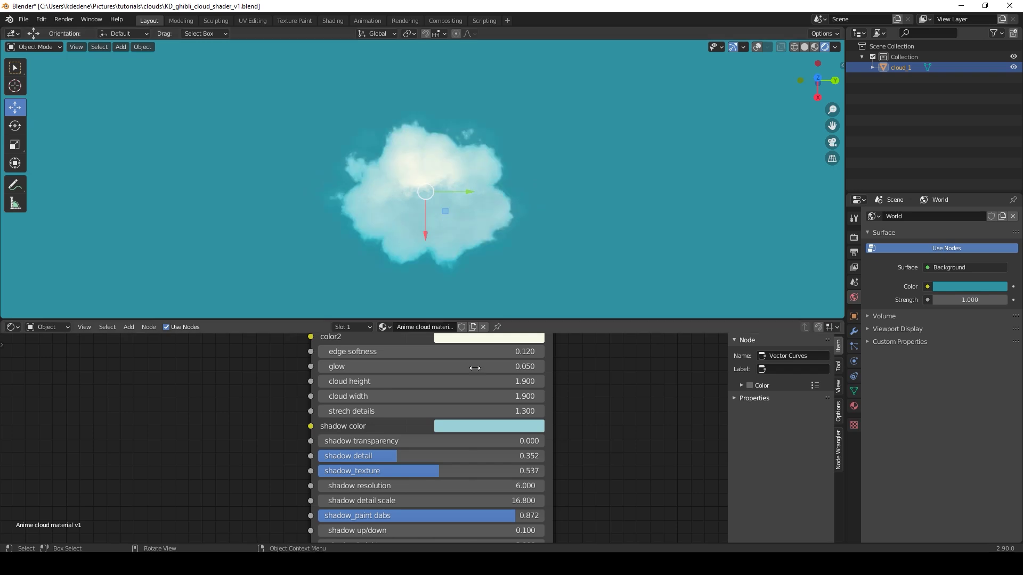
Make the shadow colour violet-blue and sweep shadow transparency to 1 and back to 0.
left_click(473, 427)
mouse_move(496, 275)
left_mouse_down()
mouse_move(492, 331)
mouse_move(474, 317)
mouse_move(485, 323)
mouse_move(511, 265)
left_mouse_up()
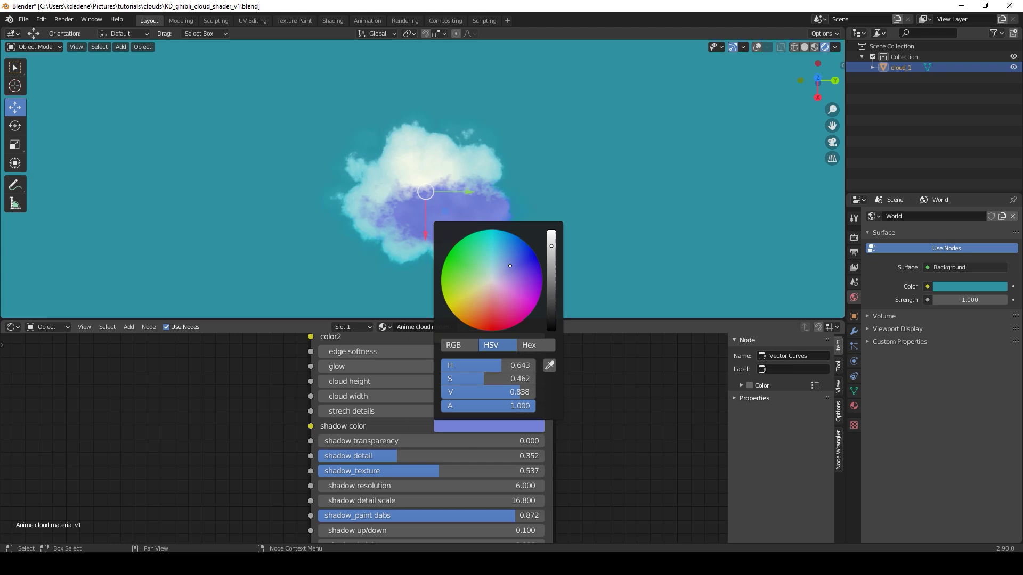
middle_click_drag(583, 446, 600, 396)
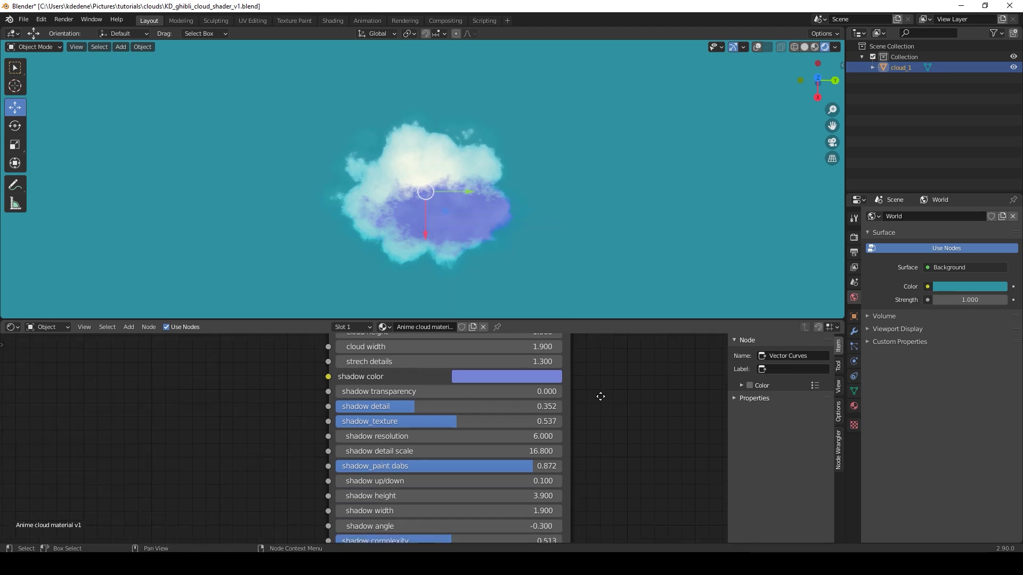
left_click_drag(368, 398, 562, 397)
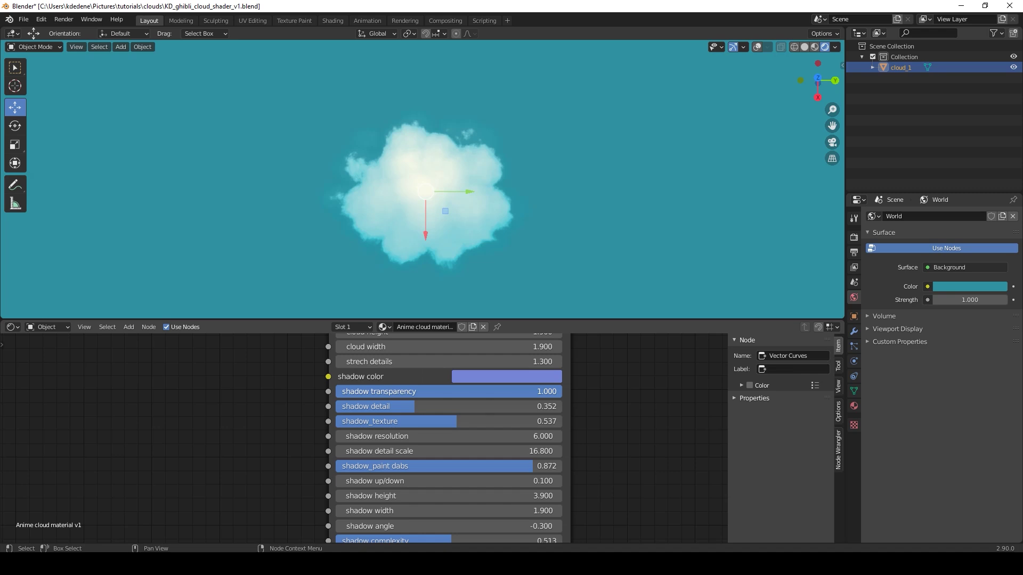
left_click_drag(562, 398, 348, 395)
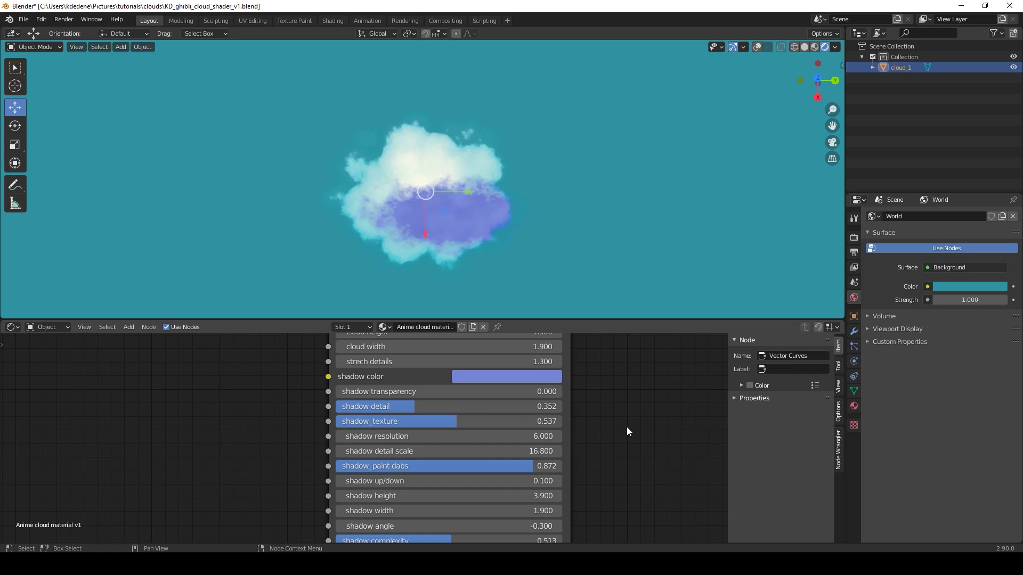
Set shadow detail 0.251, shadow_texture 0.015, resolution 0, detail scale 6.200 and paint dabs 1.000.
middle_click_drag(626, 427, 610, 389)
left_click_drag(392, 379, 457, 391)
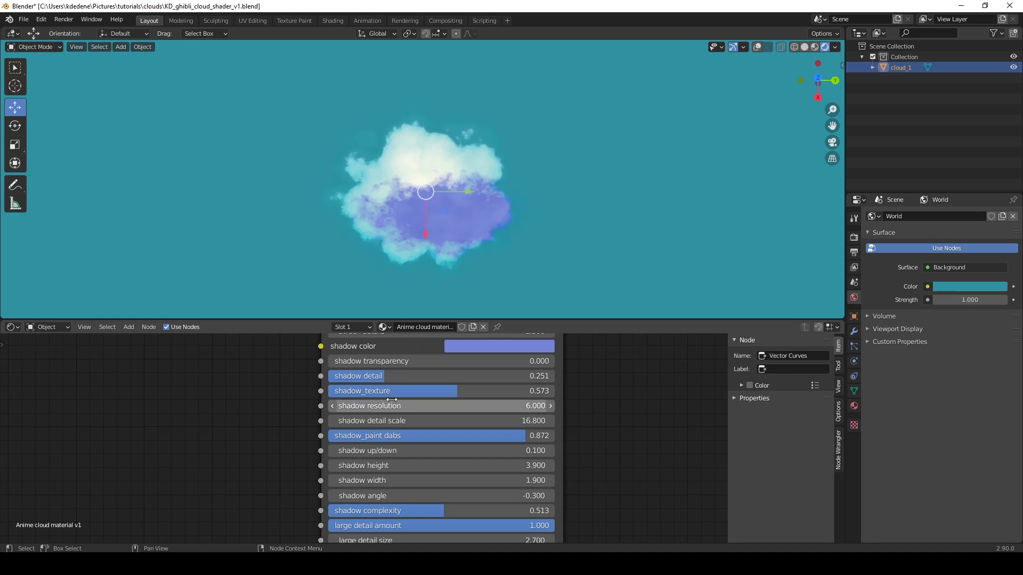
left_click_drag(377, 408, 351, 406)
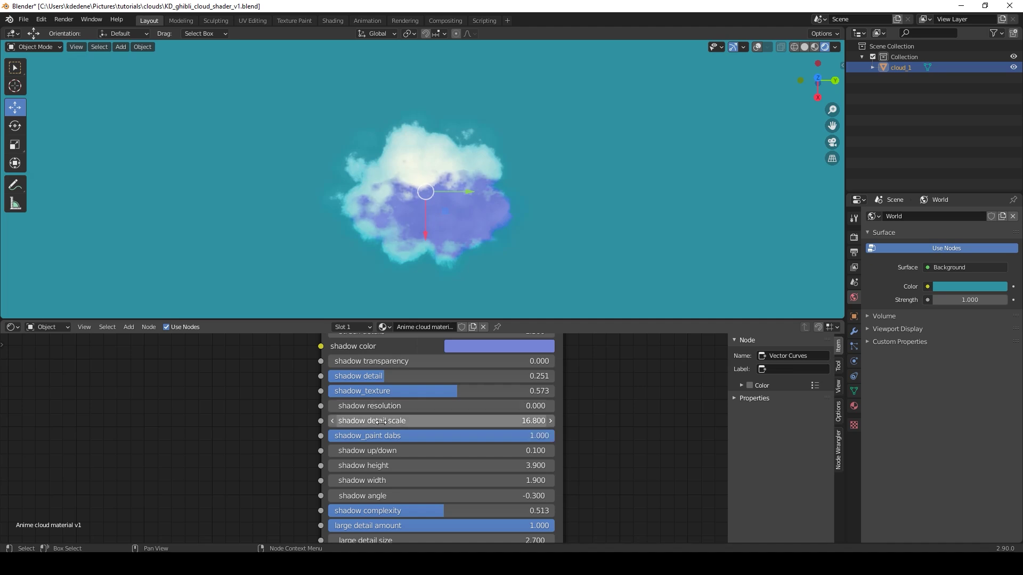
mouse_move(426, 420)
left_mouse_down()
mouse_move(496, 421)
mouse_move(352, 421)
mouse_move(385, 393)
mouse_move(331, 391)
left_mouse_up()
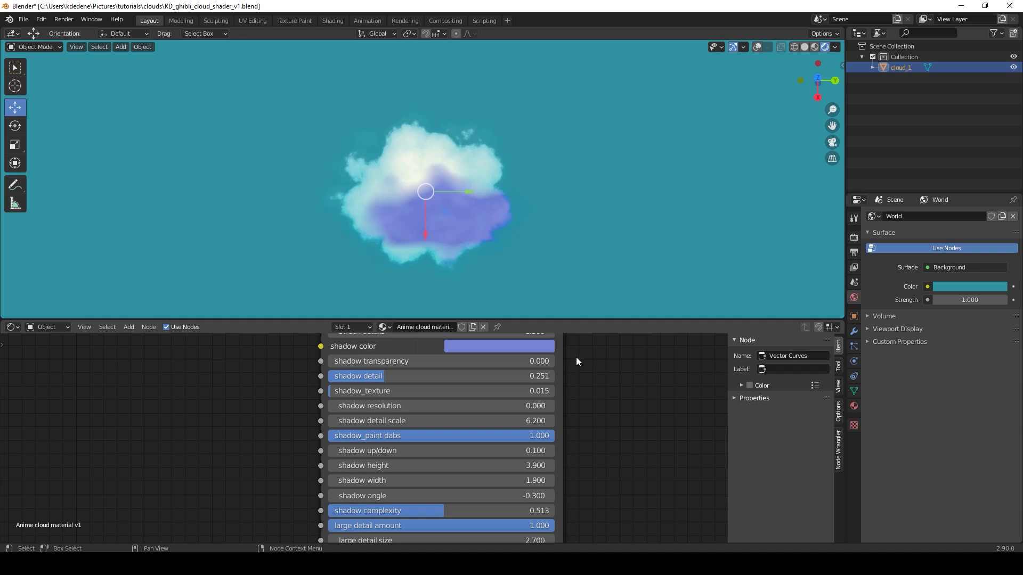
Undo the shadow texture tweaks, then redo to restore the violet-blue shadow colour.
key("ctrl+z")
key("ctrl+z")
key("ctrl+z")
key("ctrl+z")
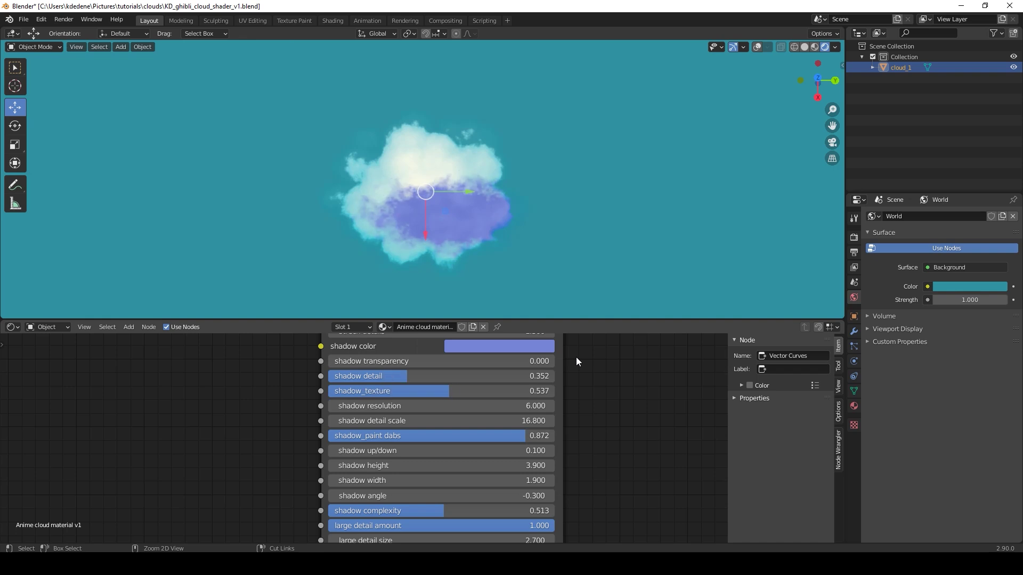
key("ctrl+z")
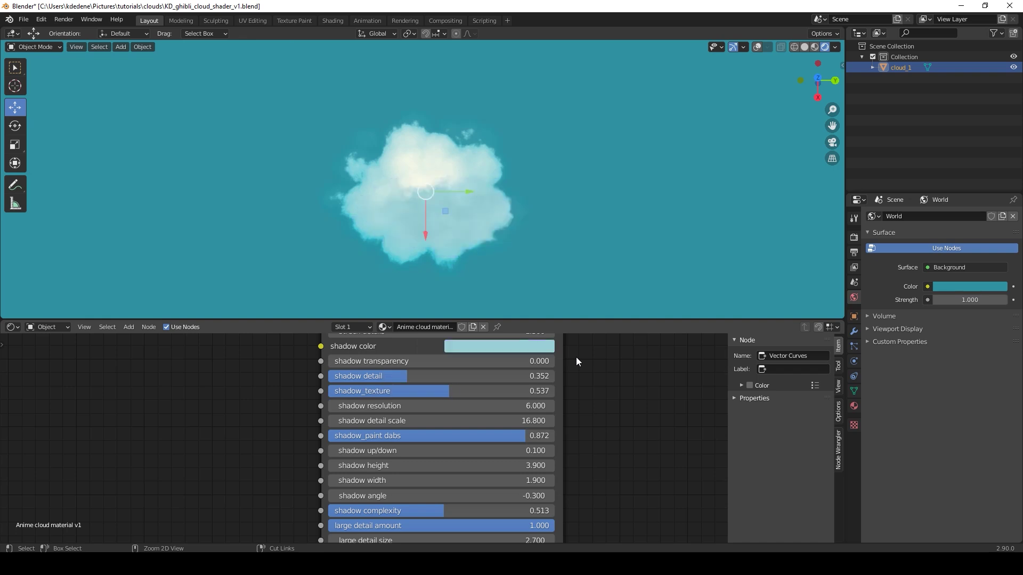
left_click(43, 24)
left_click(46, 42)
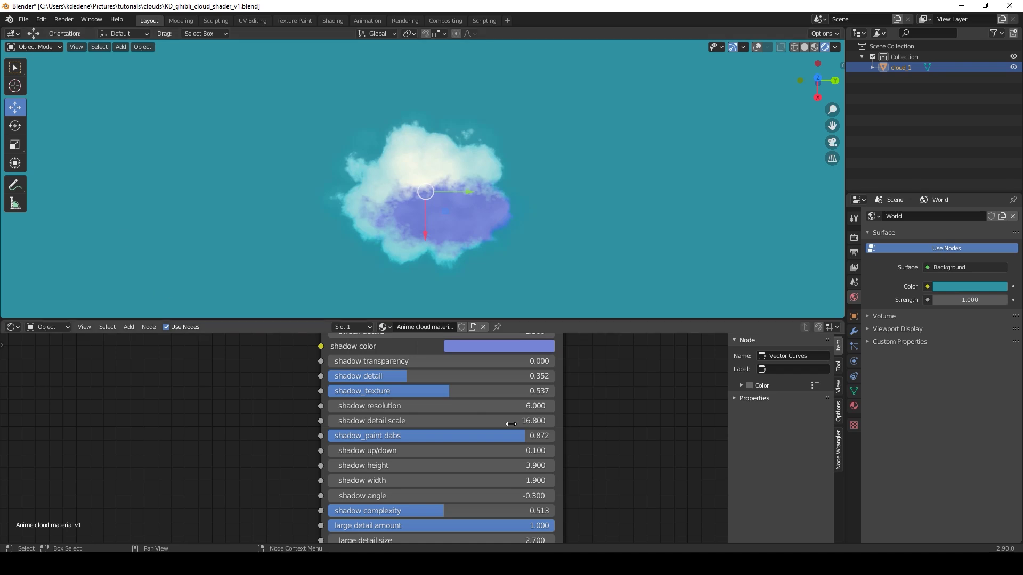
Zoom the viewport onto the cloud's shadow and reduce shadow_paint dabs to 0.
middle_click_drag(609, 454, 556, 400)
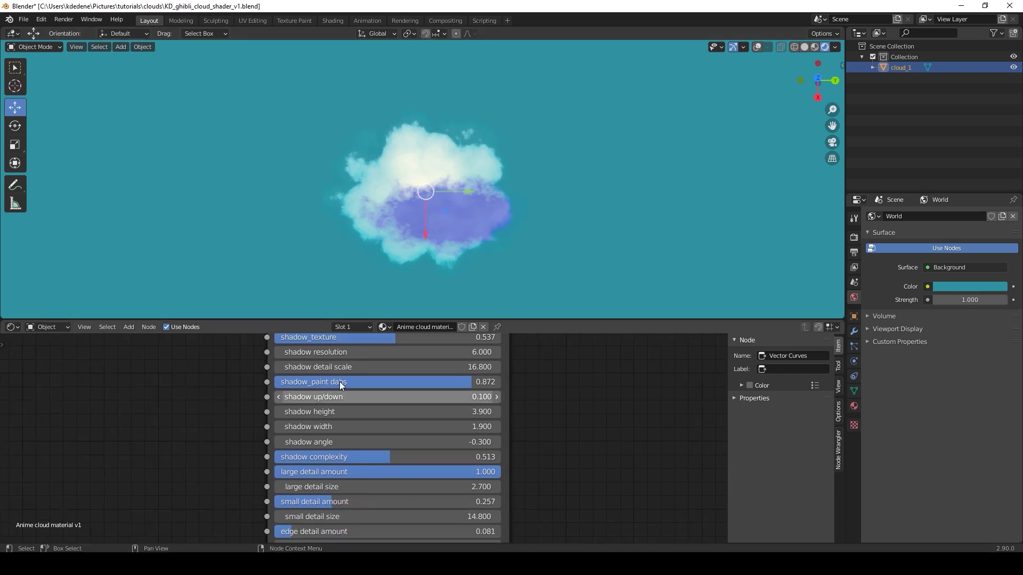
scroll(402, 213, "up", 6)
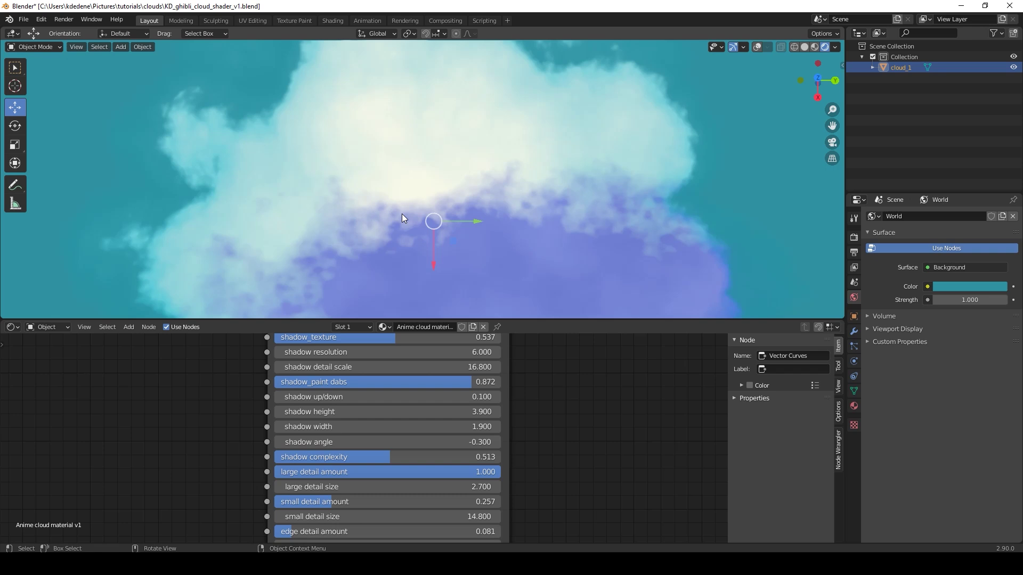
scroll(401, 213, "up", 1)
middle_click_drag(577, 254, 545, 191, "shift")
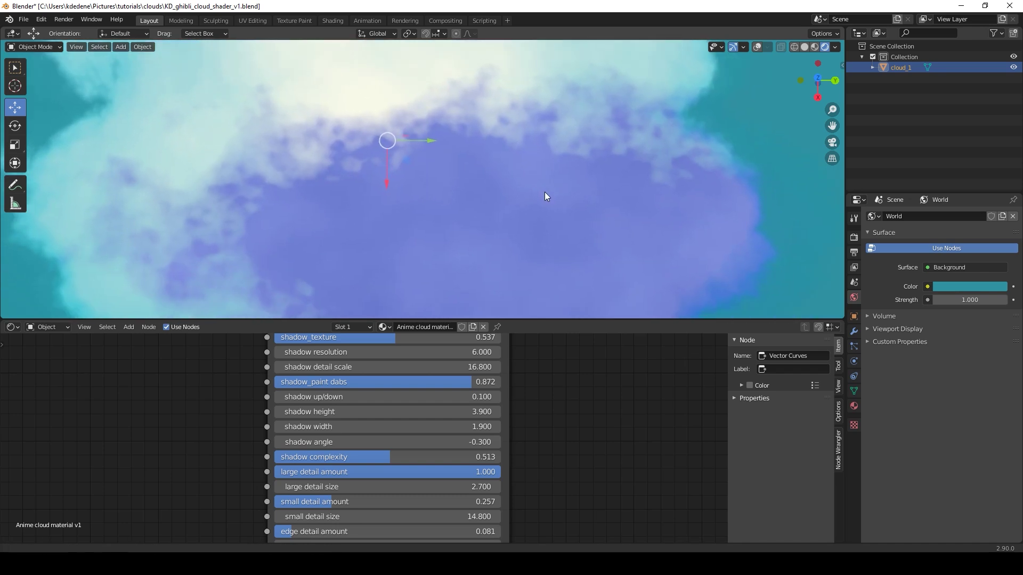
scroll(544, 192, "down", 1)
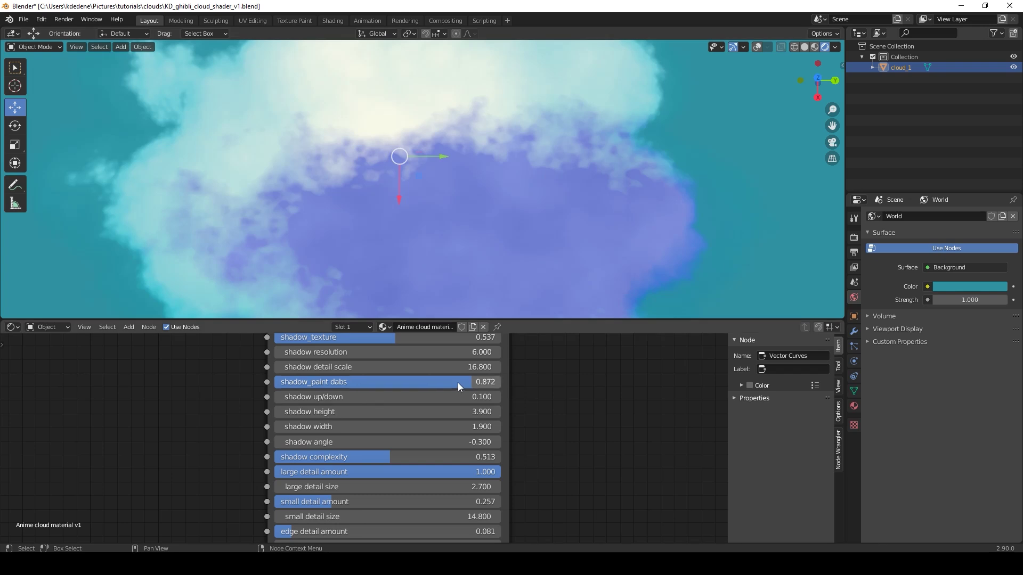
mouse_move(458, 382)
left_mouse_down()
mouse_move(269, 383)
mouse_move(500, 382)
left_mouse_up()
Lower shadow up/down, set shadow width 0.600, reduce shadow detail and set up/down to 0.100.
scroll(468, 209, "down", 4)
left_click_drag(384, 397, 315, 420)
middle_click_drag(190, 388, 212, 423)
scroll(278, 392, "down", 2)
mouse_move(320, 374)
left_mouse_down()
mouse_move(287, 375)
mouse_move(385, 375)
mouse_move(309, 374)
left_mouse_up()
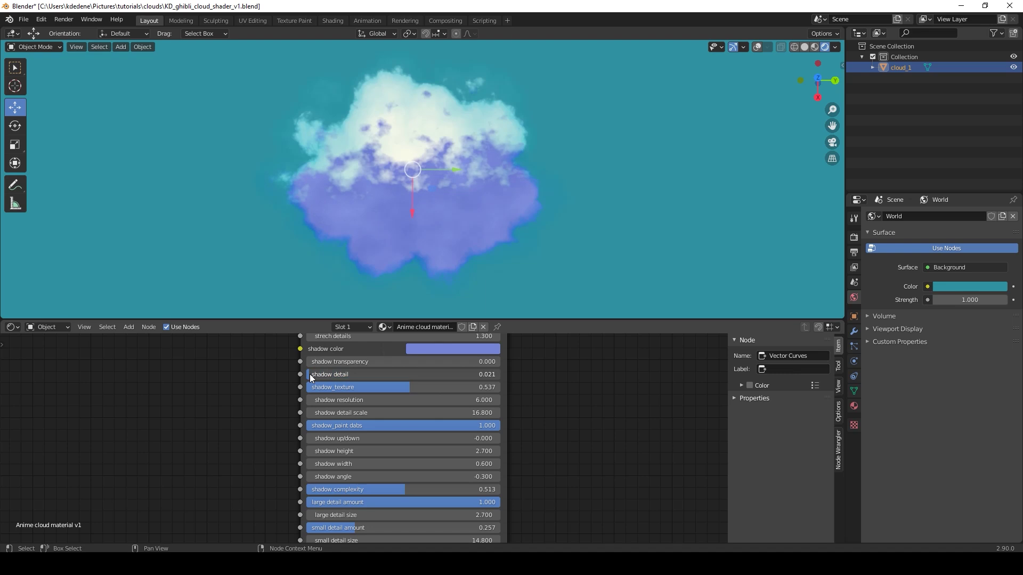
mouse_move(344, 443)
left_mouse_down()
mouse_move(384, 444)
mouse_move(326, 443)
left_mouse_up()
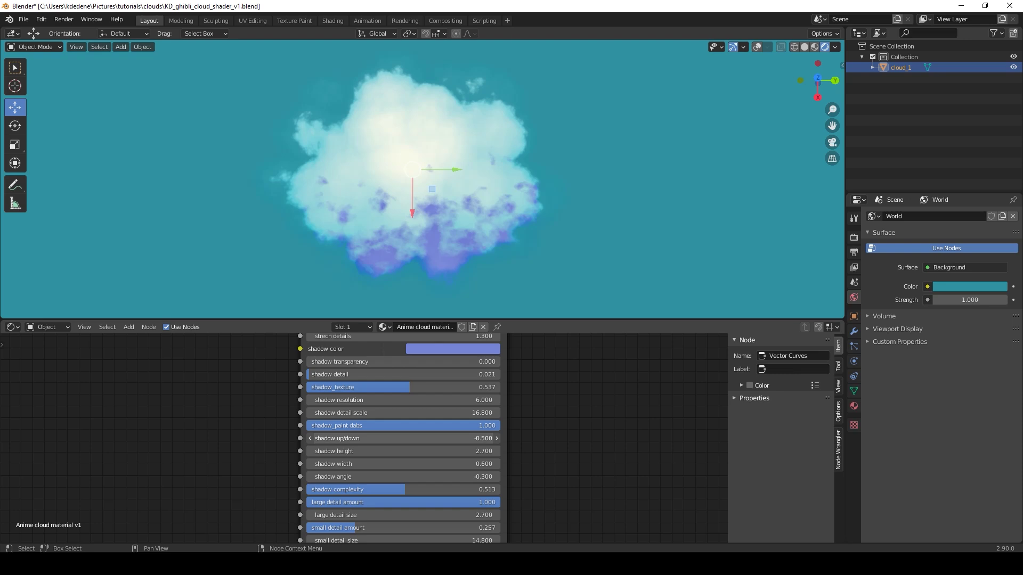
Undo the up/down and detail edits, restoring the previous shadow width and height.
key("ctrl+z")
key("ctrl+z")
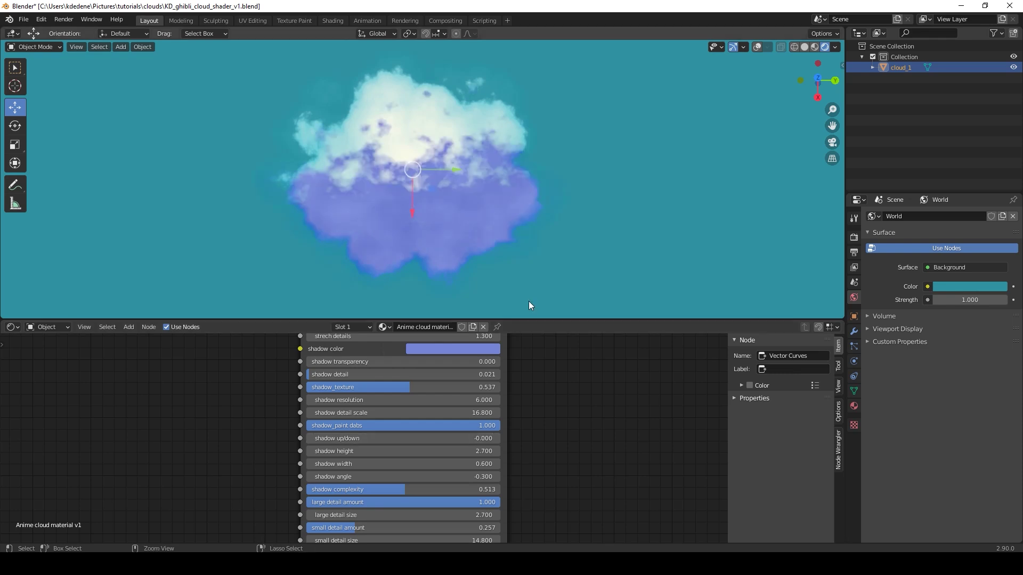
key("ctrl+z")
key("ctrl+z")
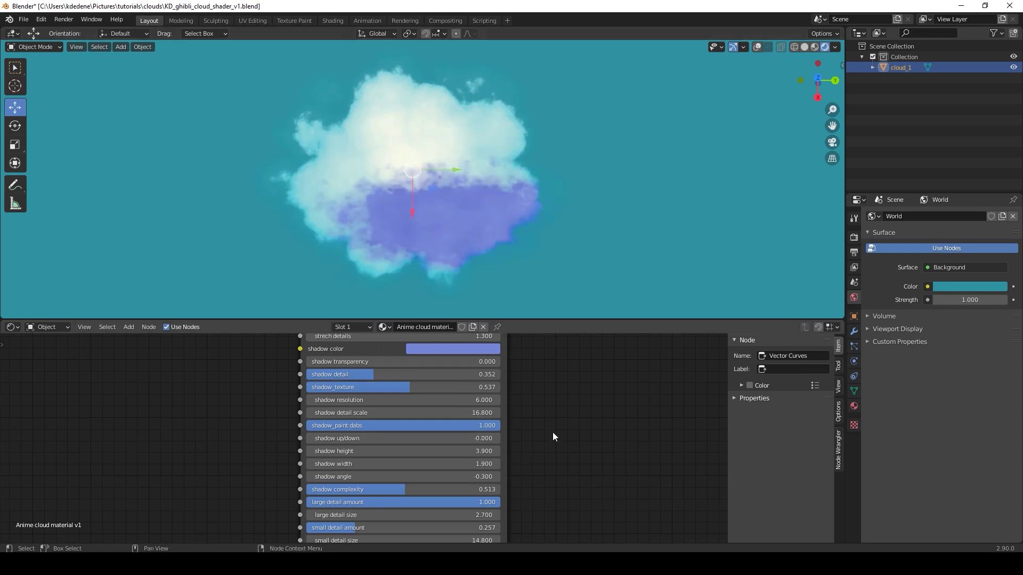
middle_click_drag(574, 439, 558, 373)
Sweep the shadow angle to watch the cloud's shadow rotate.
left_click_drag(315, 406, 373, 406)
key("ctrl+z")
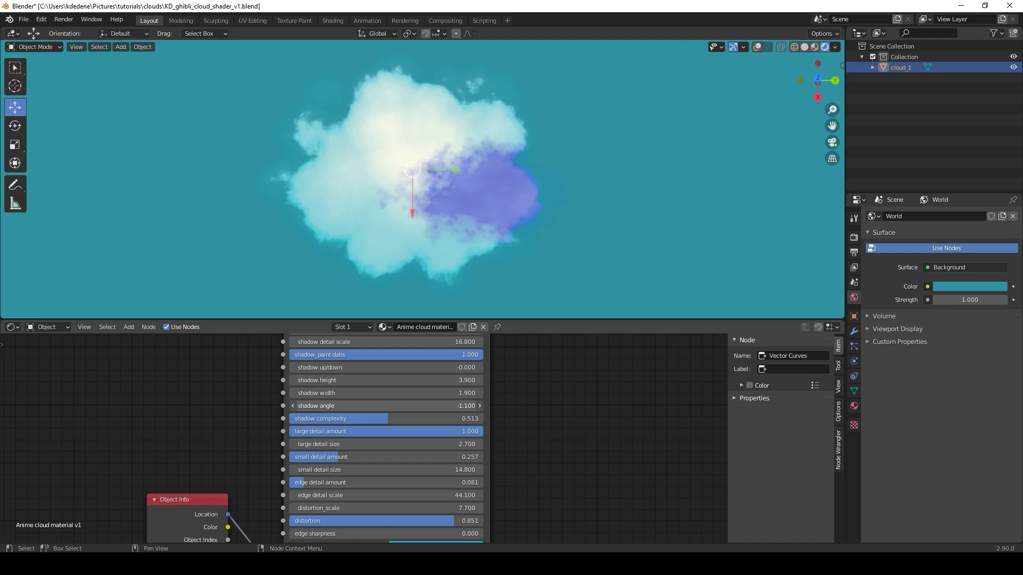
left_click_drag(387, 406, 323, 406)
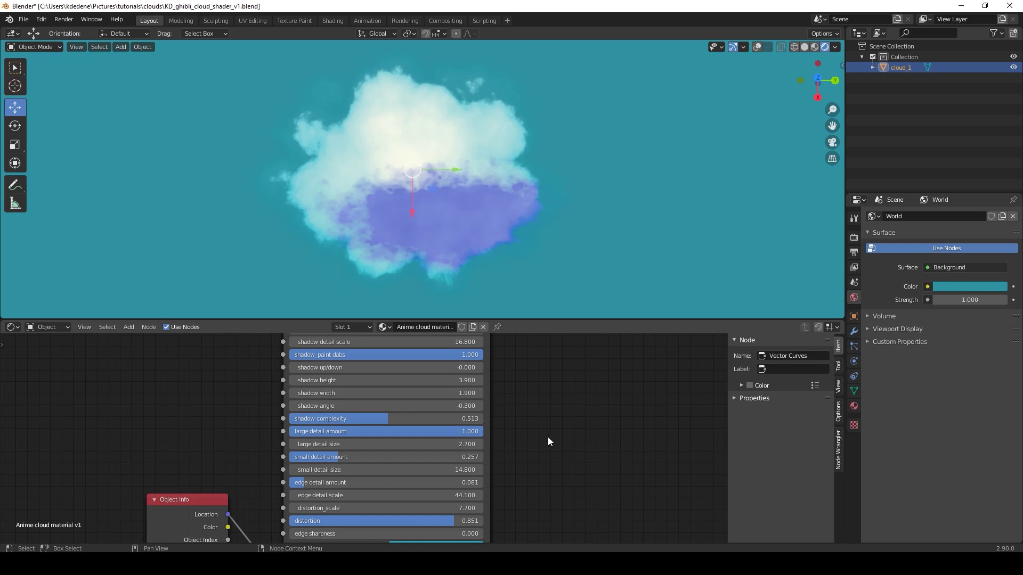
Test lower and higher shadow complexity, then undo until shadow up/down reads 0.100.
middle_click_drag(539, 433, 549, 414)
left_click_drag(414, 393, 478, 393)
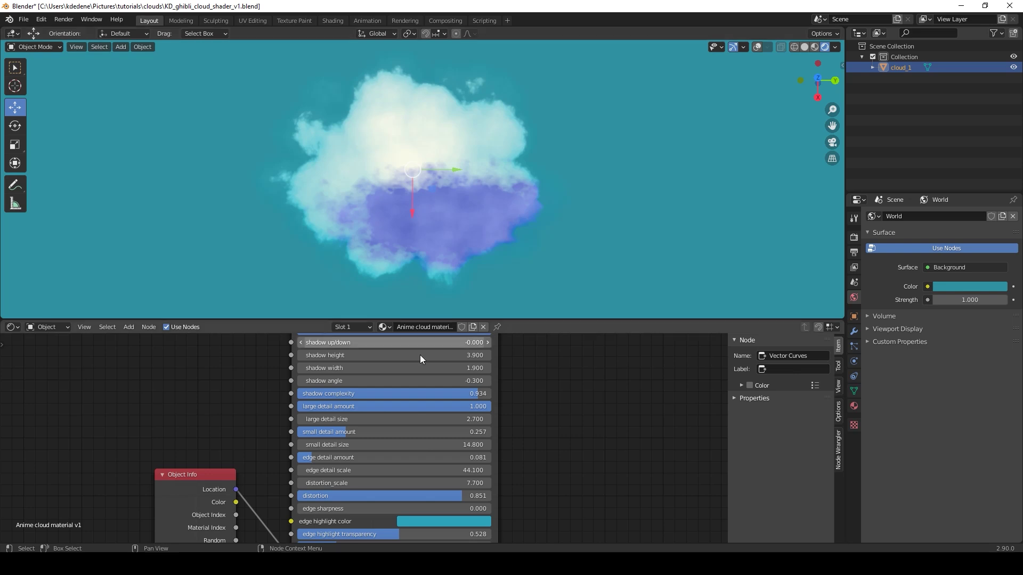
left_click_drag(458, 396, 394, 393)
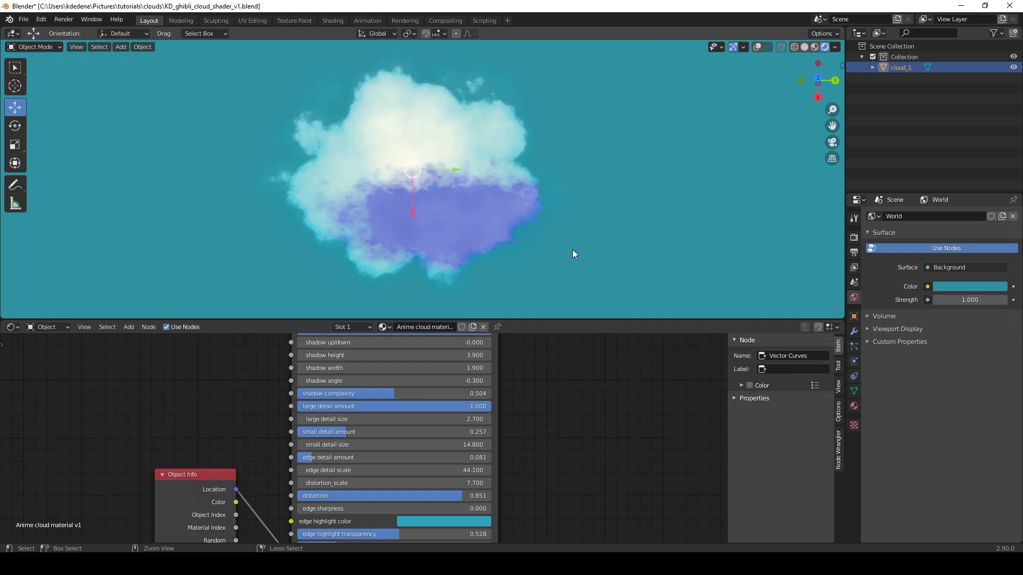
key("ctrl+z")
key("ctrl+z")
key("ctrl+z")
key("ctrl+z")
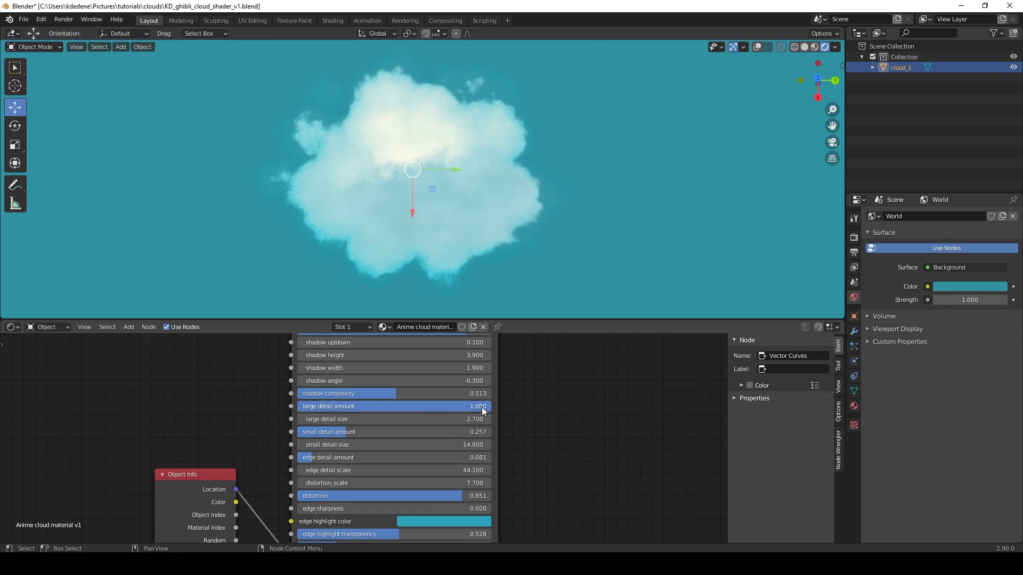
mouse_move(482, 407)
left_mouse_down()
mouse_move(287, 407)
mouse_move(490, 407)
left_mouse_up()
left_click(467, 418)
type("1")
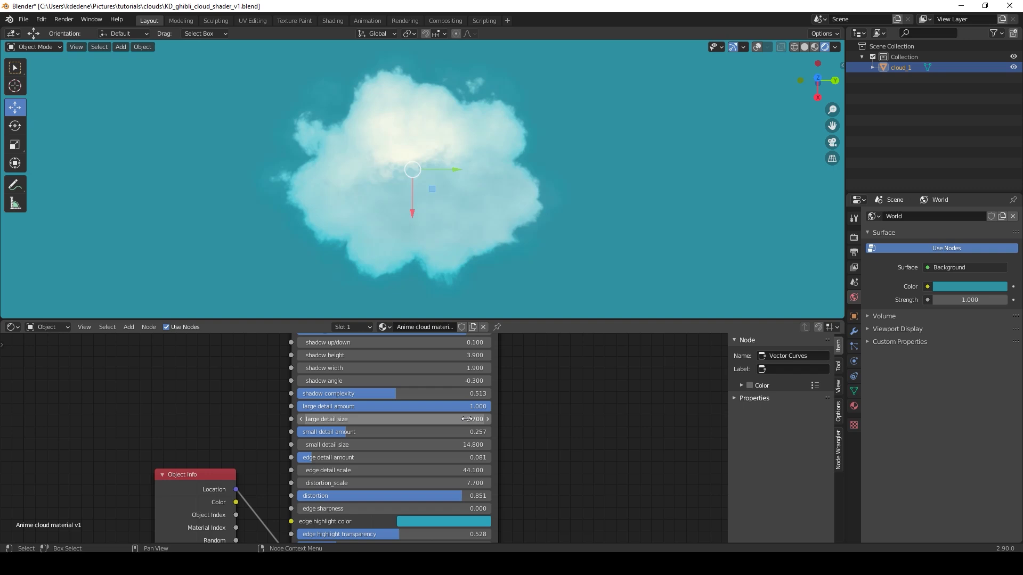
key("Return")
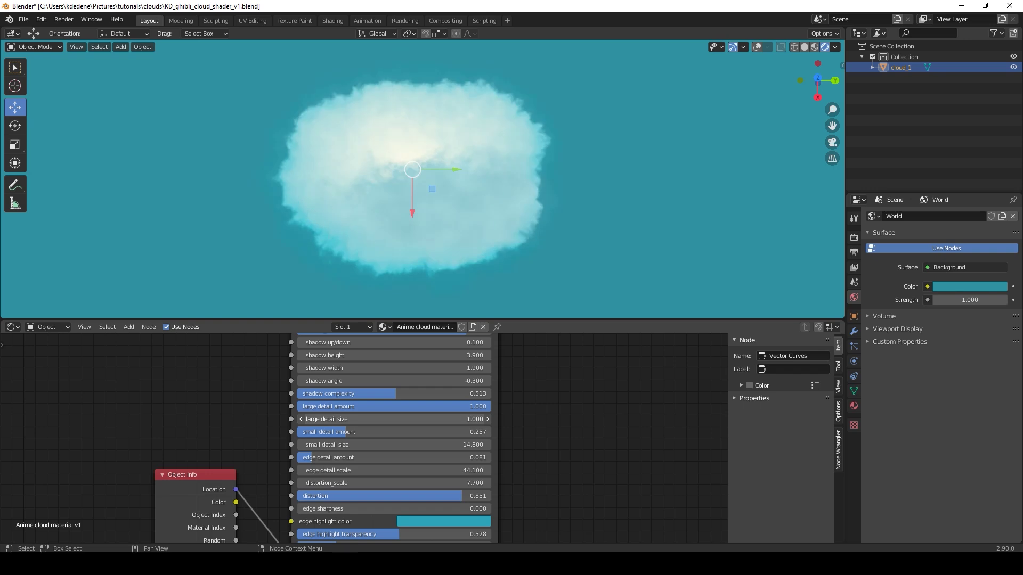
left_click(466, 420)
type("10")
key("Return")
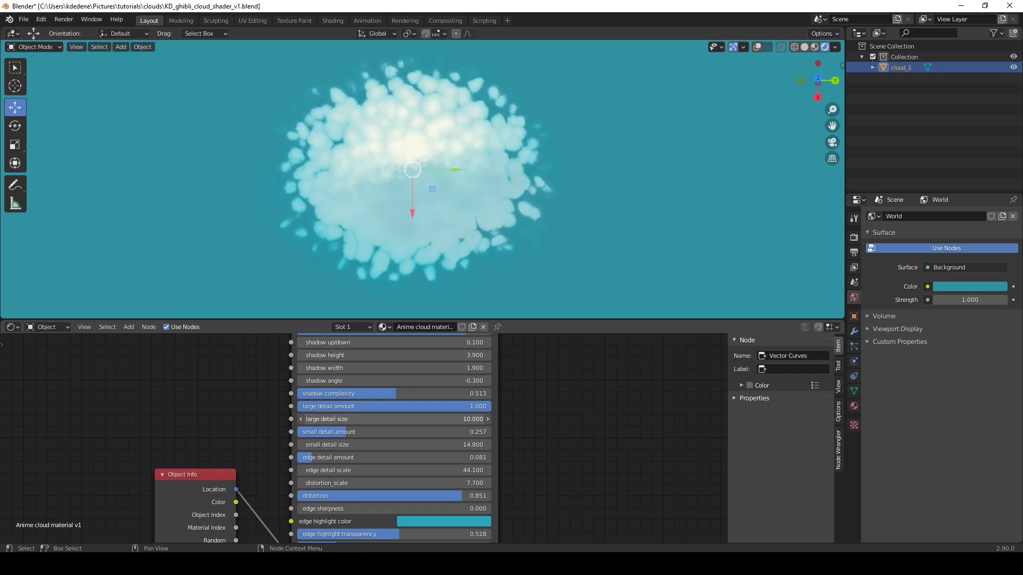
key("ctrl+z")
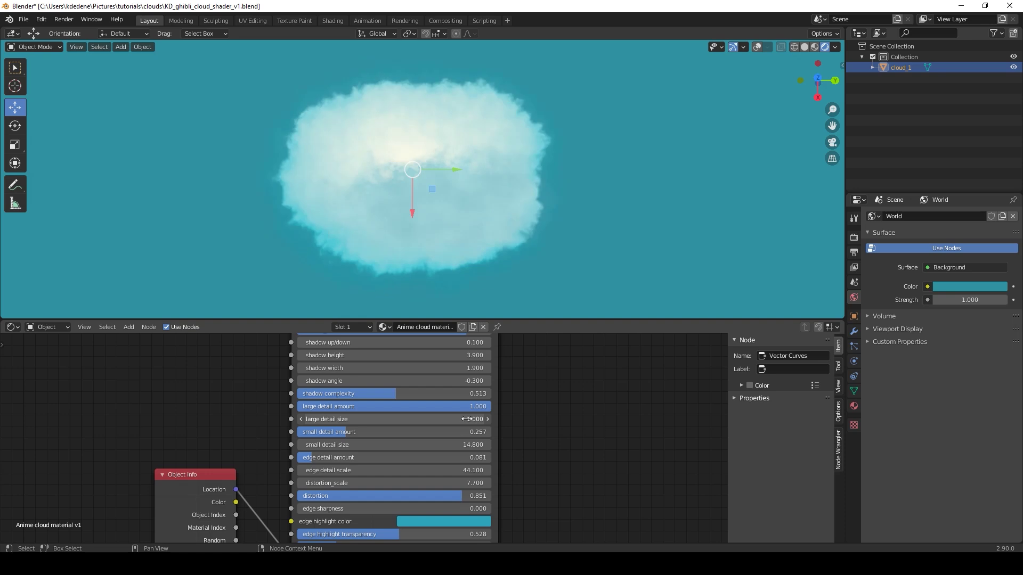
key("ctrl+z")
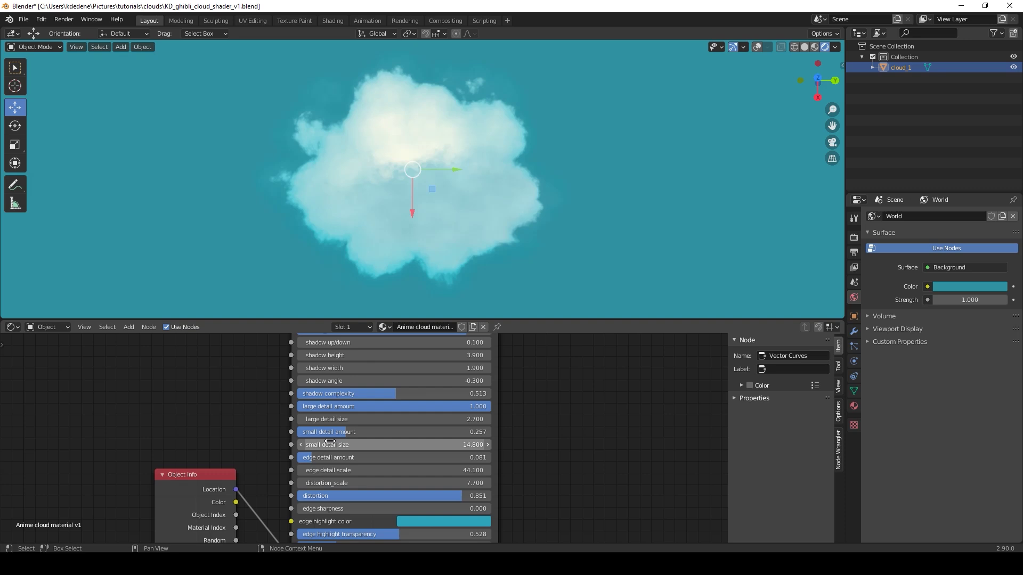
left_click_drag(330, 432, 404, 444)
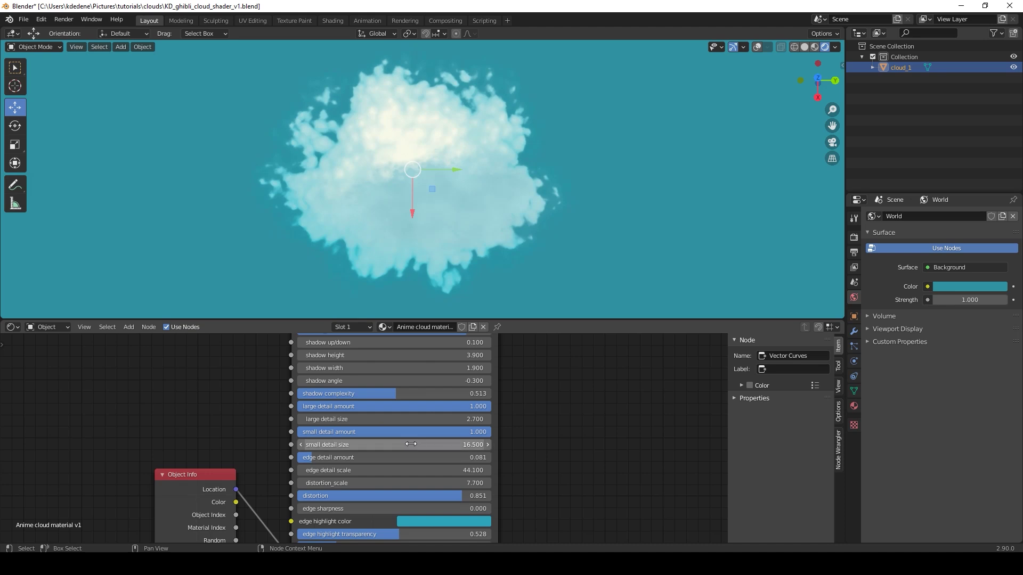
key("ctrl+z")
key("ctrl+z")
key("ctrl+z")
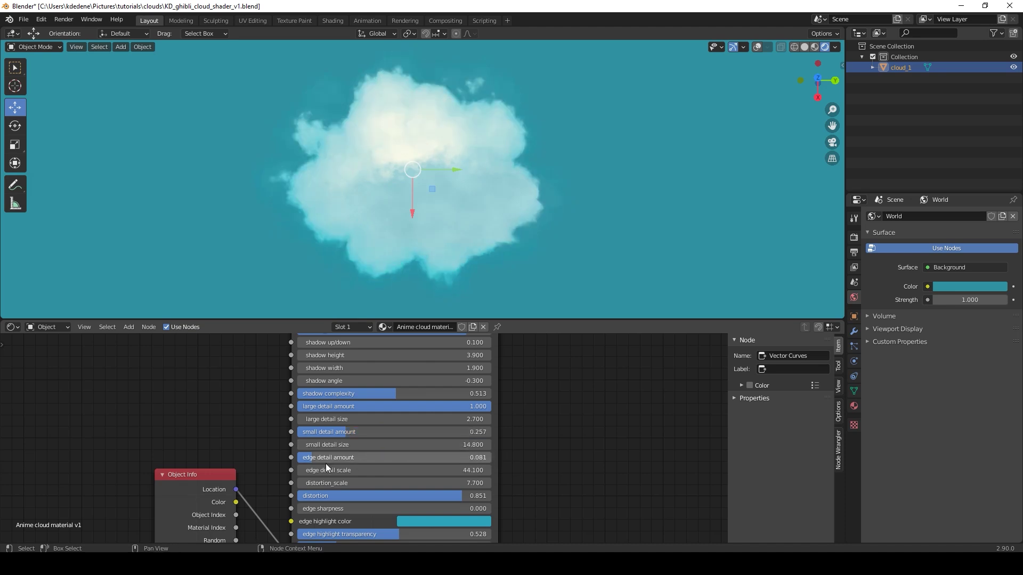
mouse_move(319, 458)
left_mouse_down()
mouse_move(498, 459)
mouse_move(312, 458)
mouse_move(332, 471)
left_mouse_up()
key("ctrl+z")
key("ctrl+z")
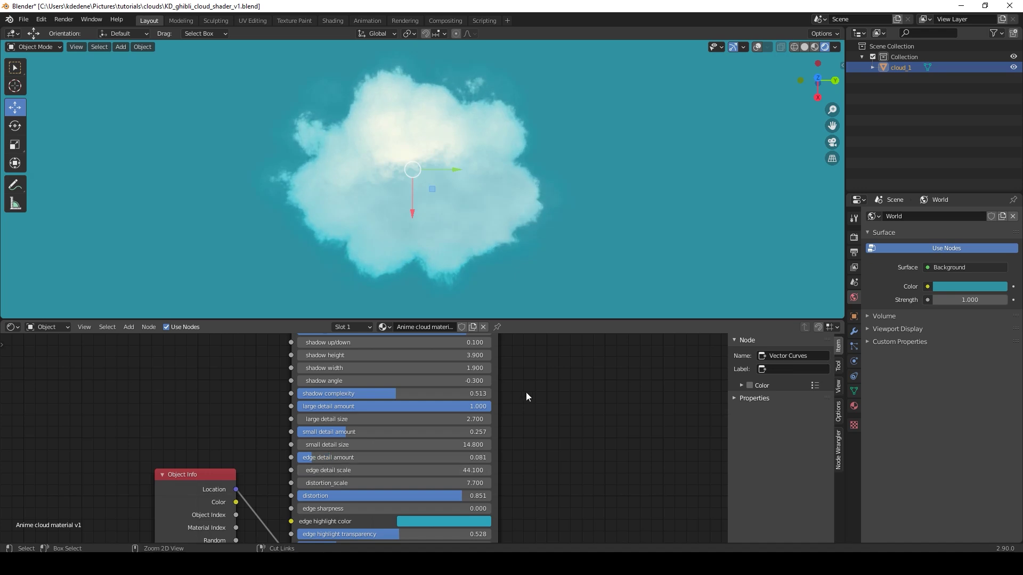
Raise the cloud's distortion_scale to 77.200.
scroll(538, 475, "down", 1)
middle_click_drag(525, 466, 529, 394)
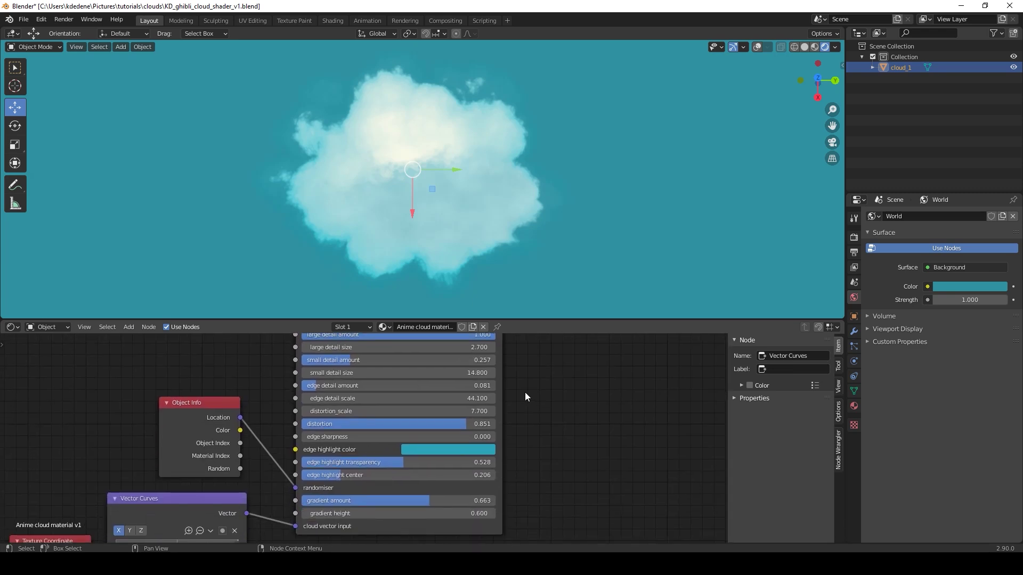
middle_click_drag(567, 425, 601, 422)
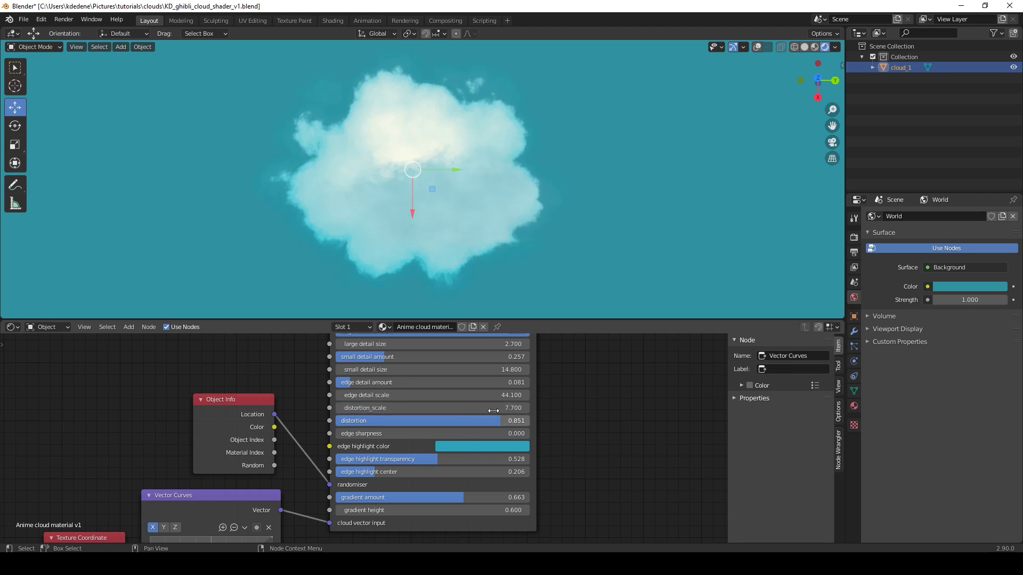
mouse_move(515, 408)
left_mouse_down()
mouse_move(502, 408)
mouse_move(720, 408)
mouse_move(341, 421)
mouse_move(515, 421)
left_mouse_up()
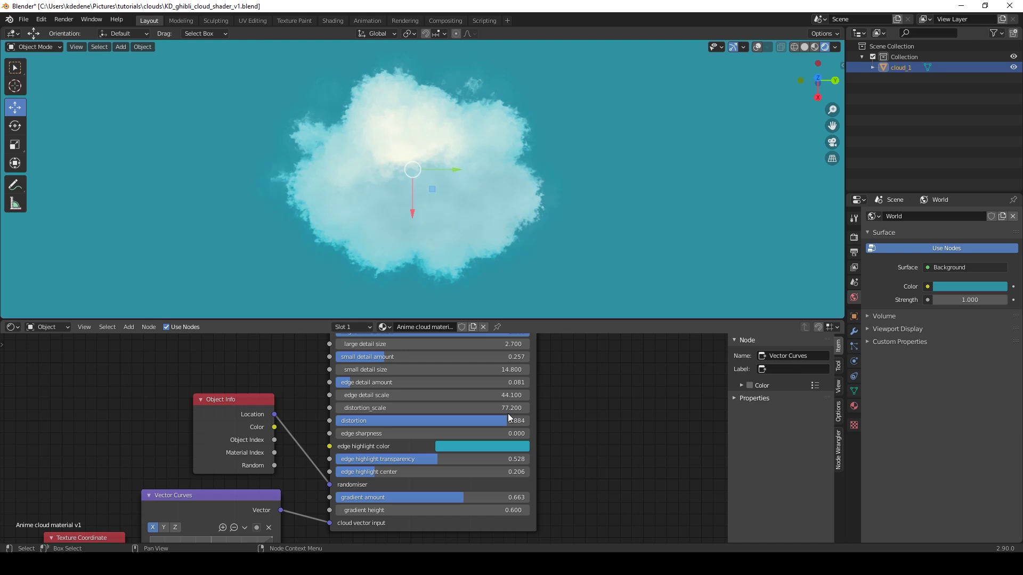
Set distortion to 0.922, zooming in on the cloud's edge to check the raggedness.
left_click_drag(512, 421, 533, 421)
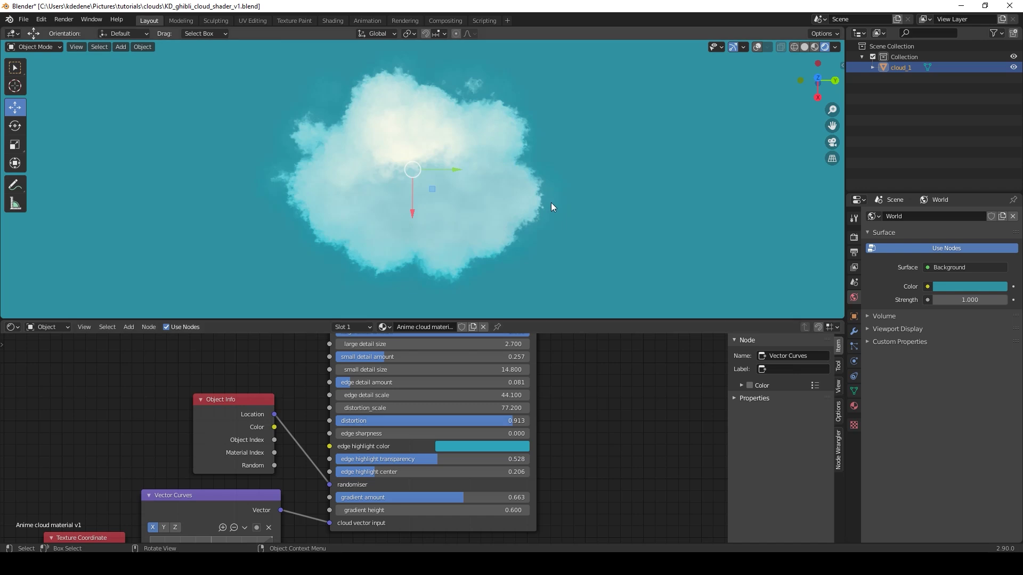
scroll(551, 203, "up", 4)
middle_click_drag(605, 275, 540, 101, "shift")
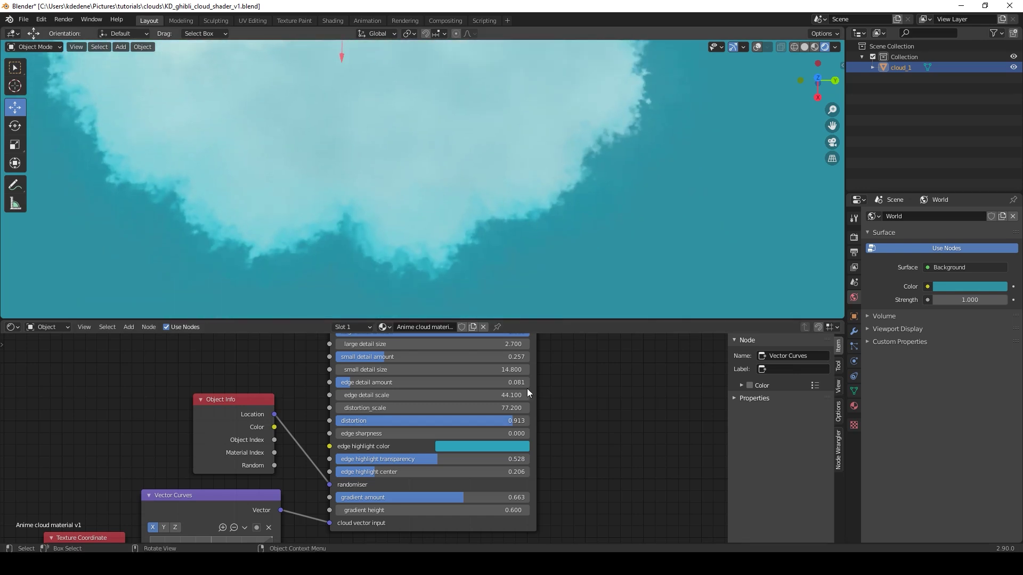
mouse_move(501, 421)
left_mouse_down()
mouse_move(519, 421)
mouse_move(495, 421)
left_mouse_up()
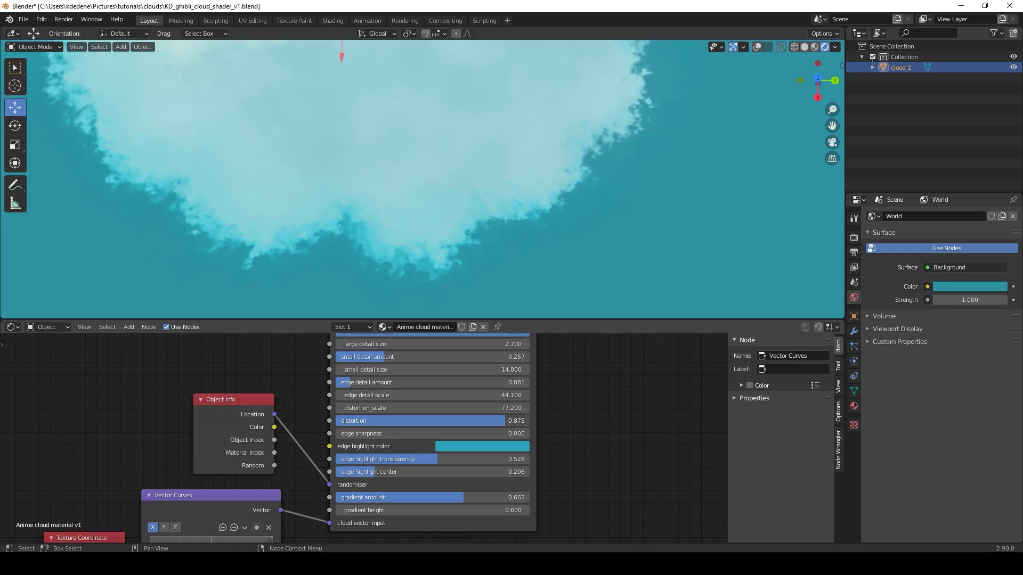
scroll(462, 213, "down", 5)
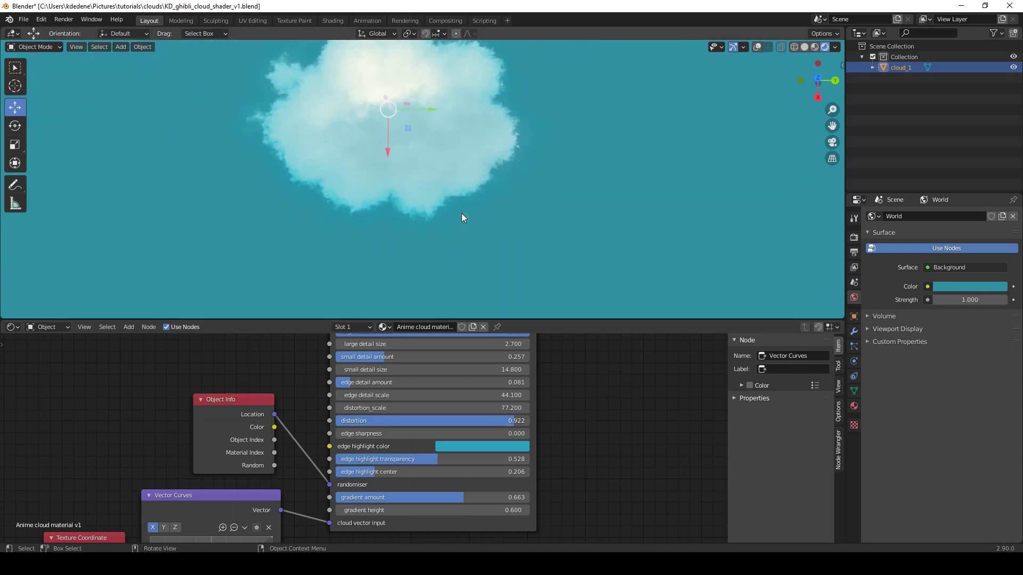
middle_click_drag(395, 148, 410, 212, "shift")
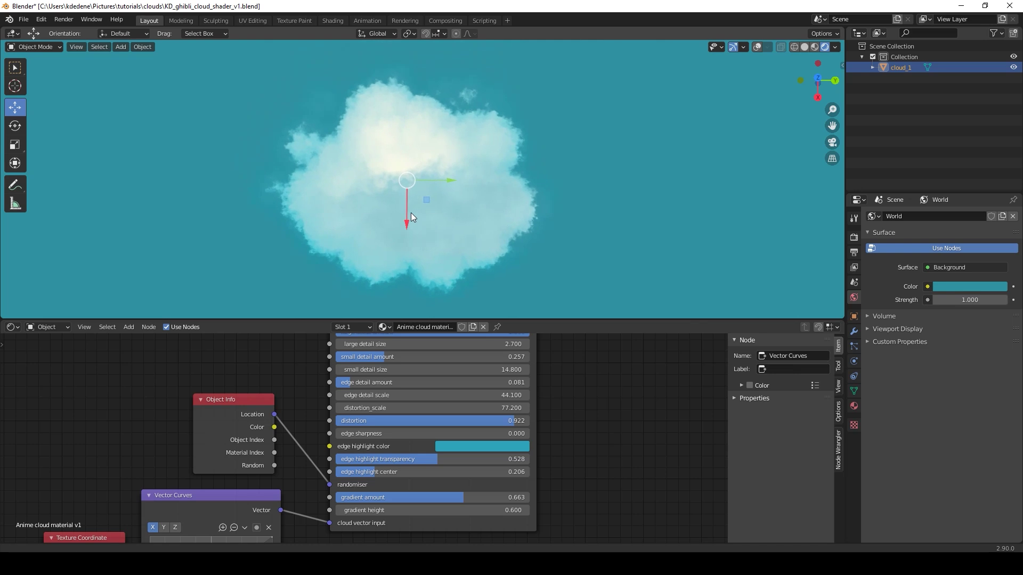
scroll(410, 213, "up", 2)
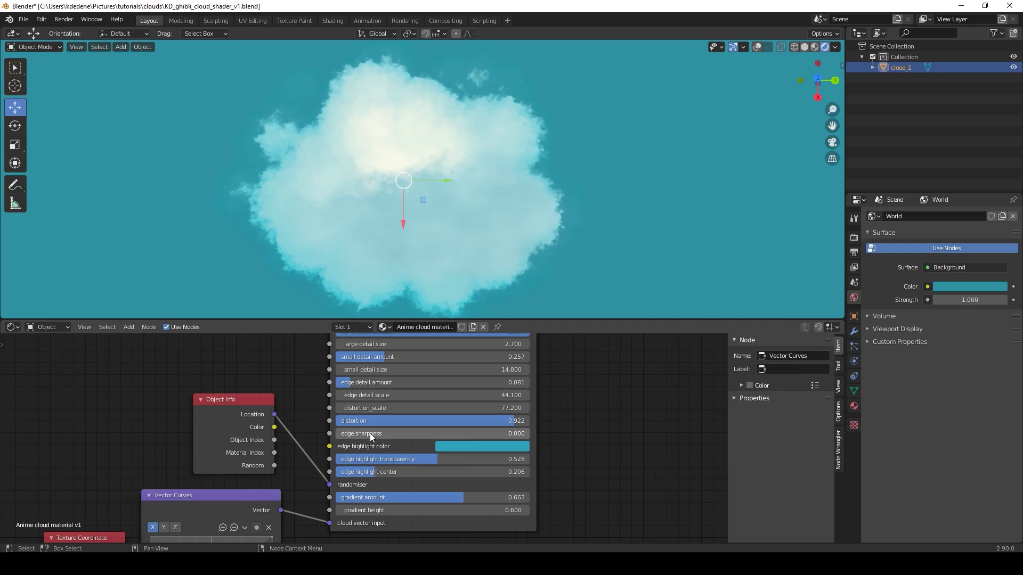
Try a bright red edge highlight and adjust its transparency and rim spread.
left_click(449, 447)
left_click_drag(481, 338, 486, 366)
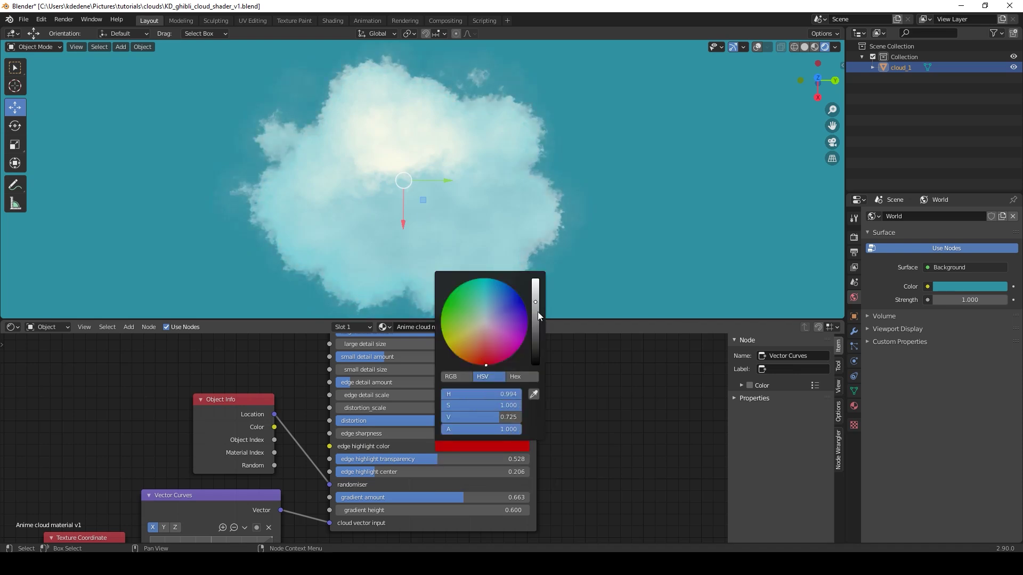
left_click_drag(536, 308, 536, 278)
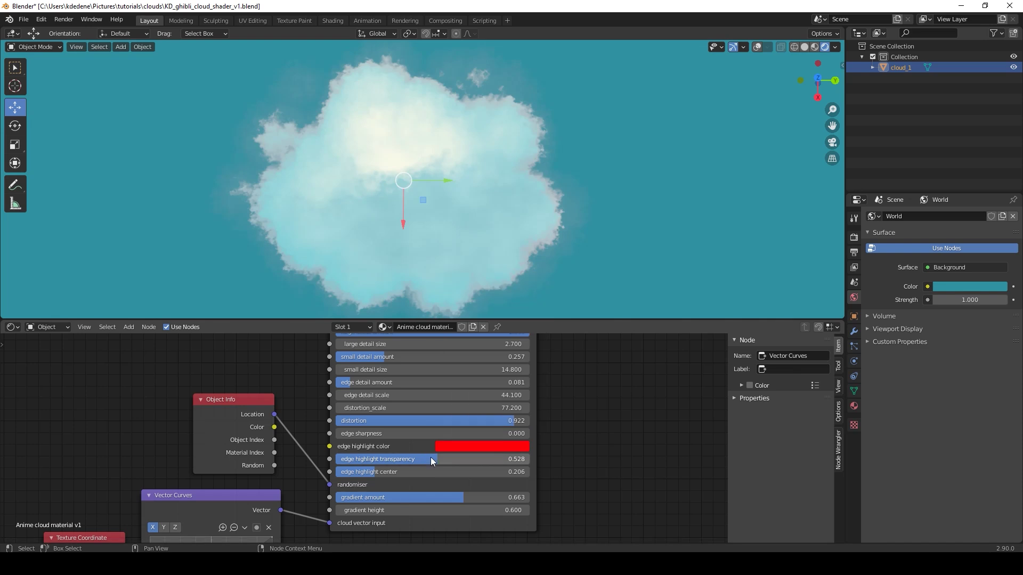
mouse_move(431, 457)
left_mouse_down()
mouse_move(523, 458)
mouse_move(335, 458)
mouse_move(438, 472)
left_mouse_up()
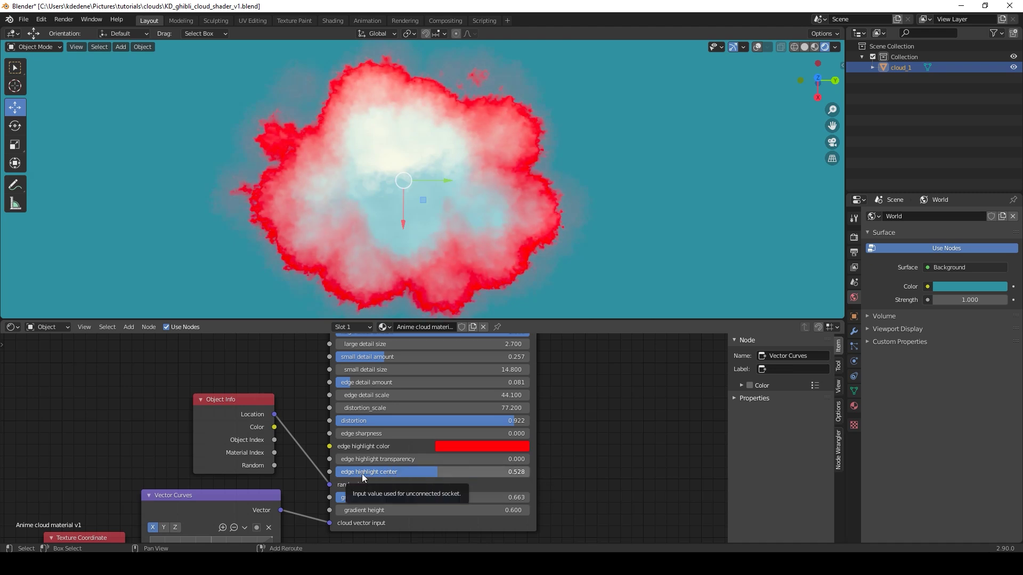
left_click_drag(362, 474, 310, 474)
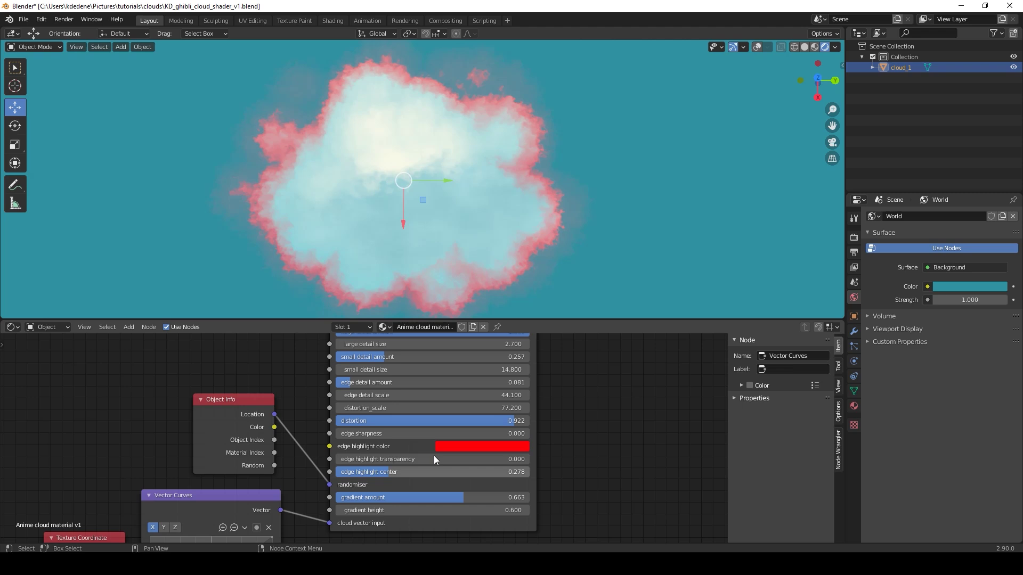
Try a blue, then near-white edge highlight, fading it mostly away.
left_click(454, 446)
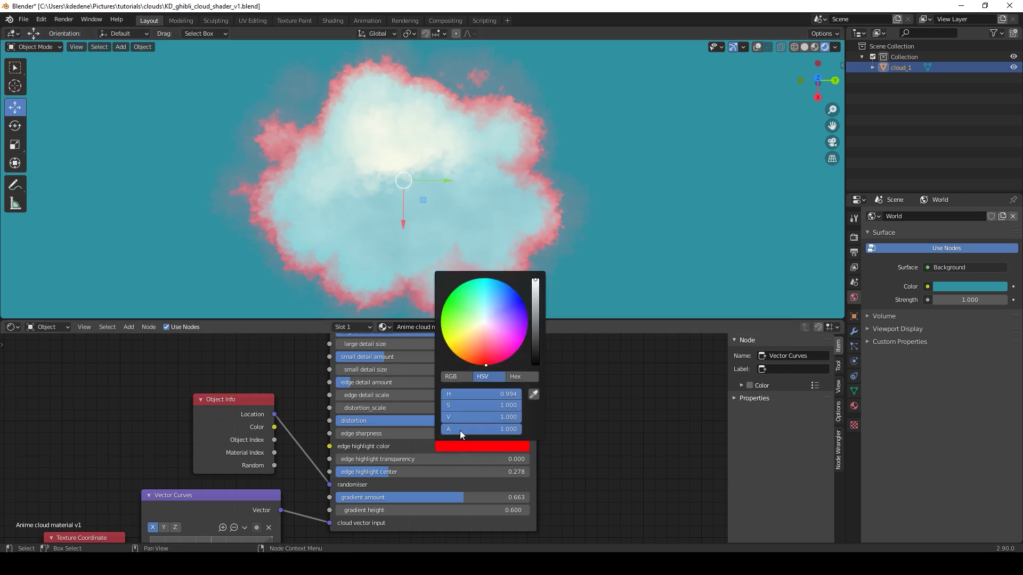
left_click_drag(511, 302, 535, 279)
left_click_drag(468, 334, 485, 319)
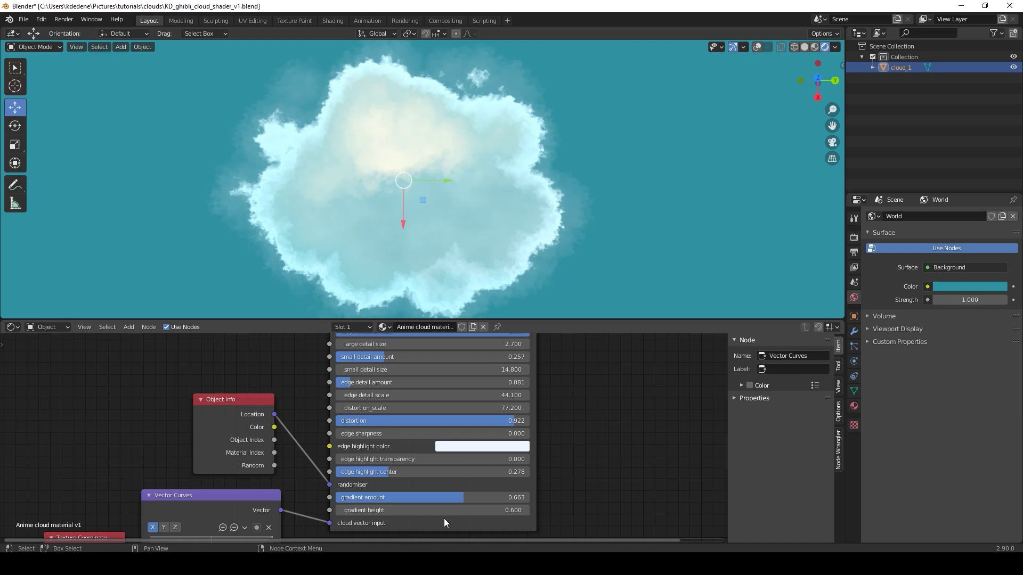
left_click_drag(357, 463, 399, 469)
Sample the sky's teal as the edge highlight colour and set its transparency to 0.570.
left_click(482, 446)
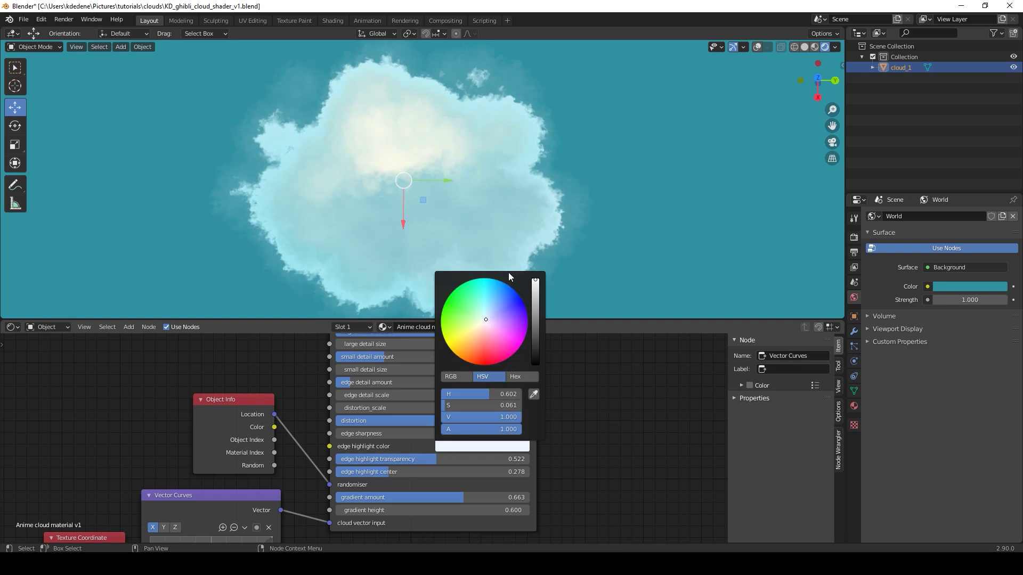
left_click(497, 280)
left_click_drag(496, 280, 494, 278)
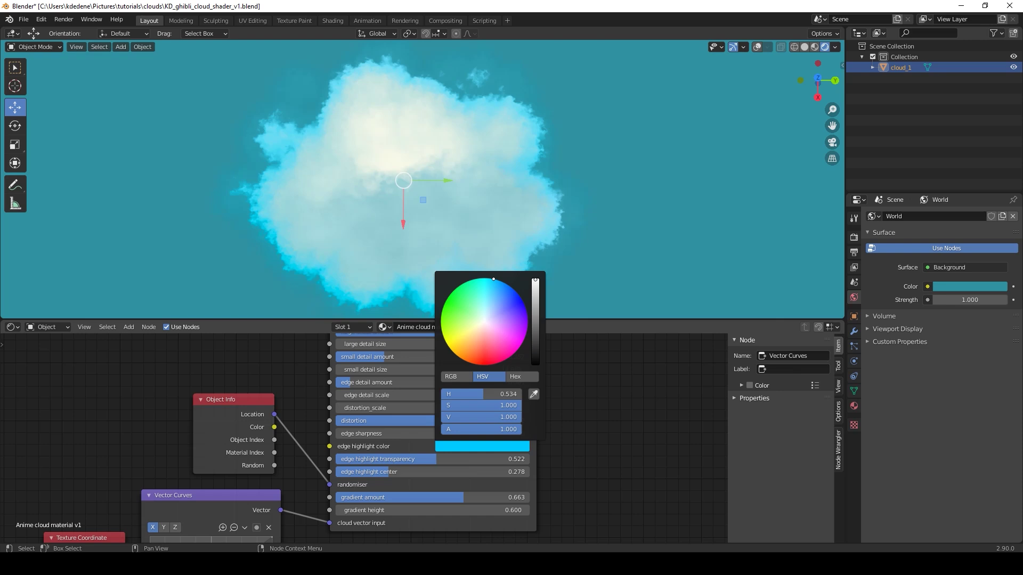
left_click(534, 394)
left_click(644, 188)
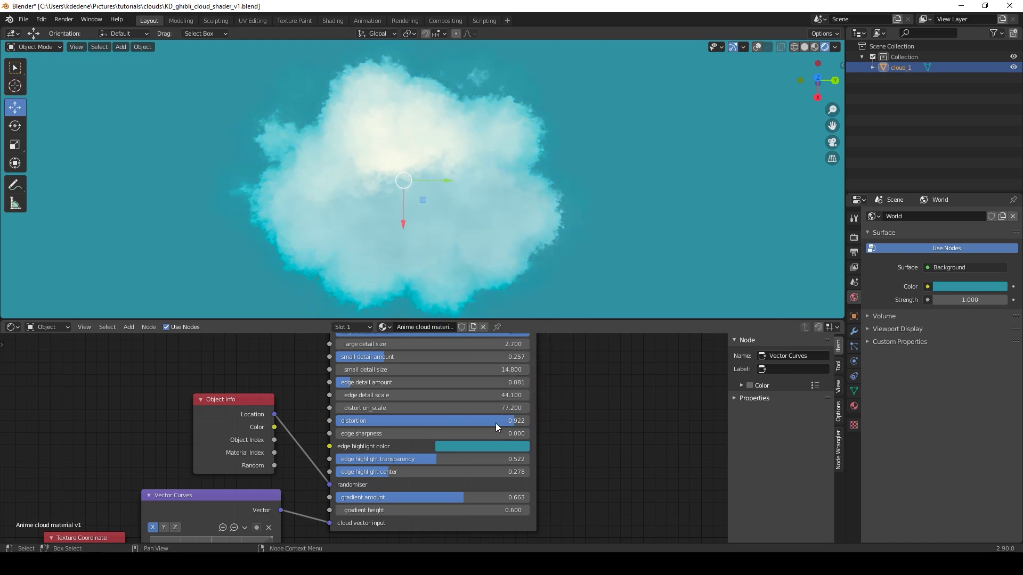
mouse_move(427, 461)
left_mouse_down()
mouse_move(355, 459)
mouse_move(530, 459)
mouse_move(367, 459)
mouse_move(439, 460)
left_mouse_up()
middle_click_drag(570, 468, 641, 408)
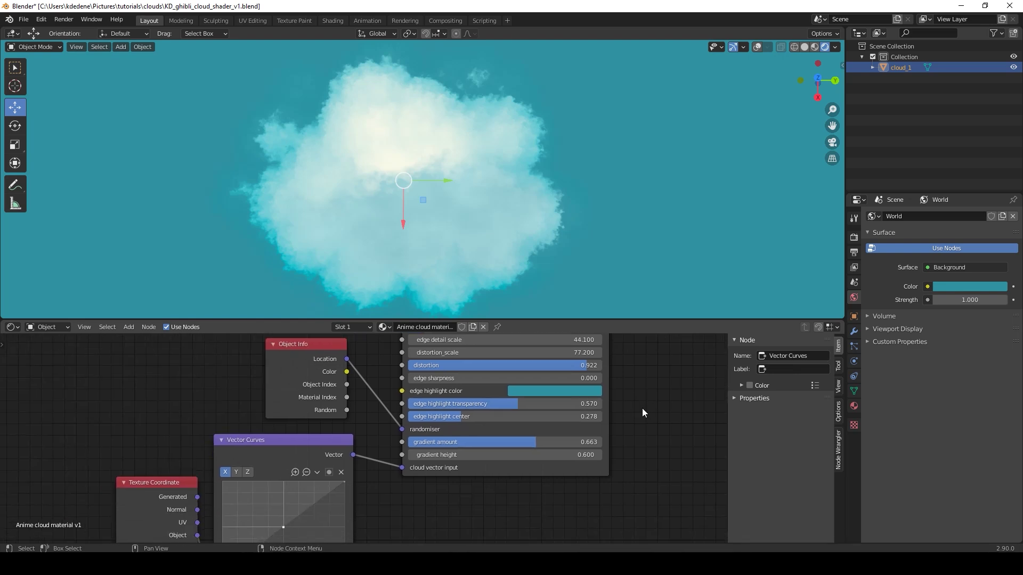
Connect Object Info's Random output to the cloud shader's randomiser input.
left_click_drag(303, 350, 267, 354)
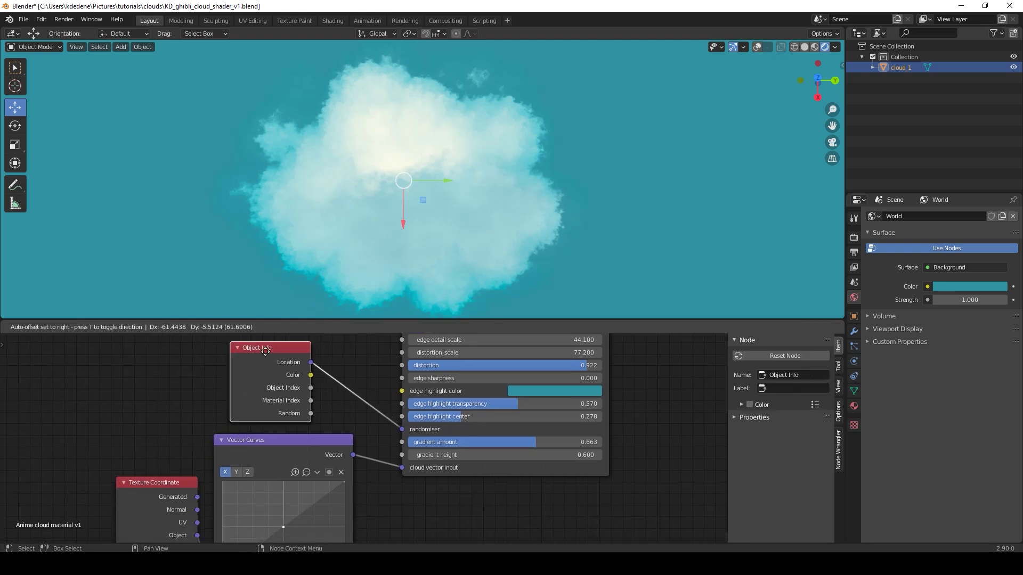
left_click_drag(445, 180, 474, 214)
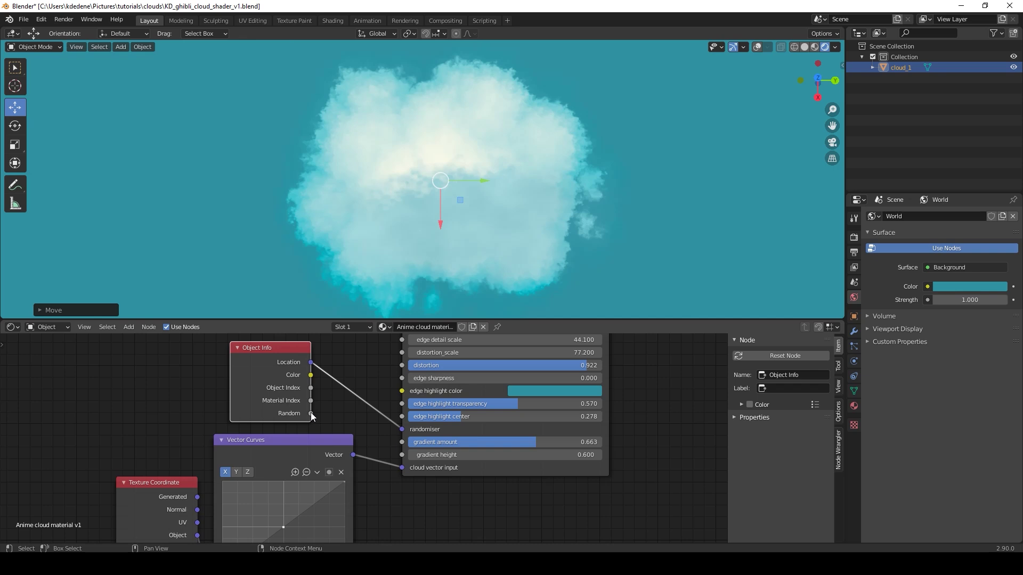
left_click_drag(311, 413, 409, 435)
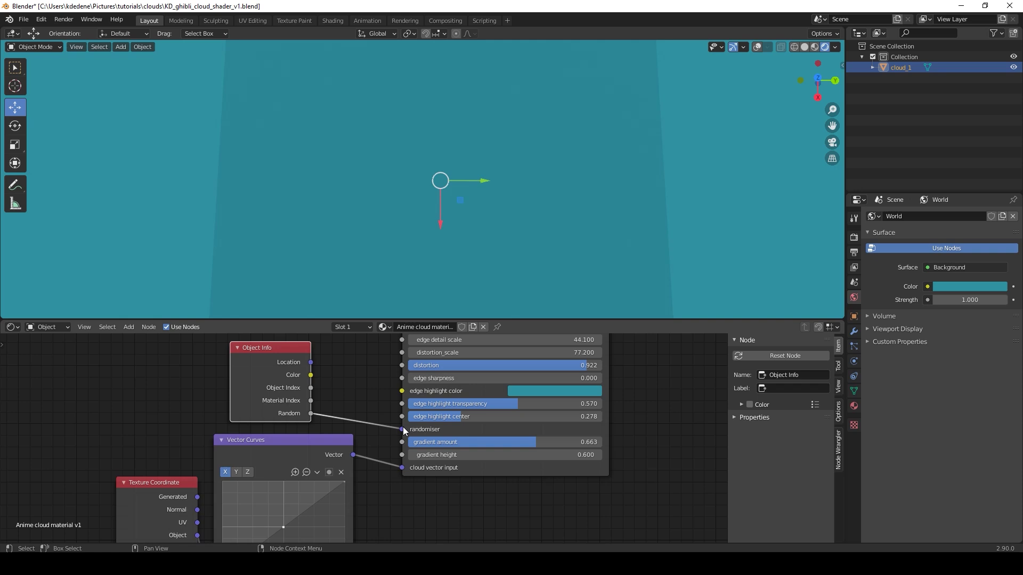
Test per-copy variation with a duplicate and two linked duplicates, then undo the copies and move.
left_click_drag(482, 181, 286, 192)
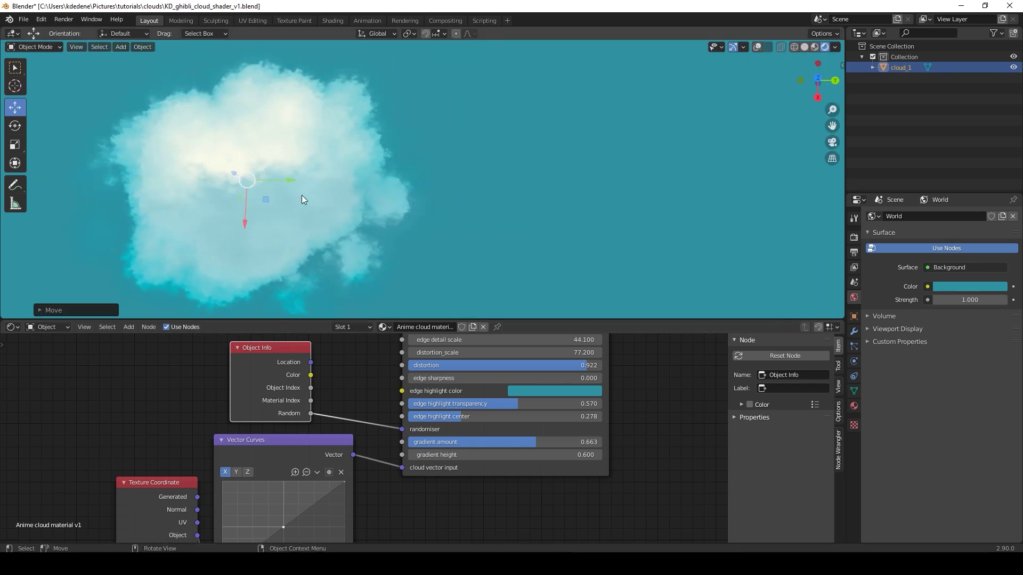
key("shift+d")
left_click(507, 146)
key("alt+d")
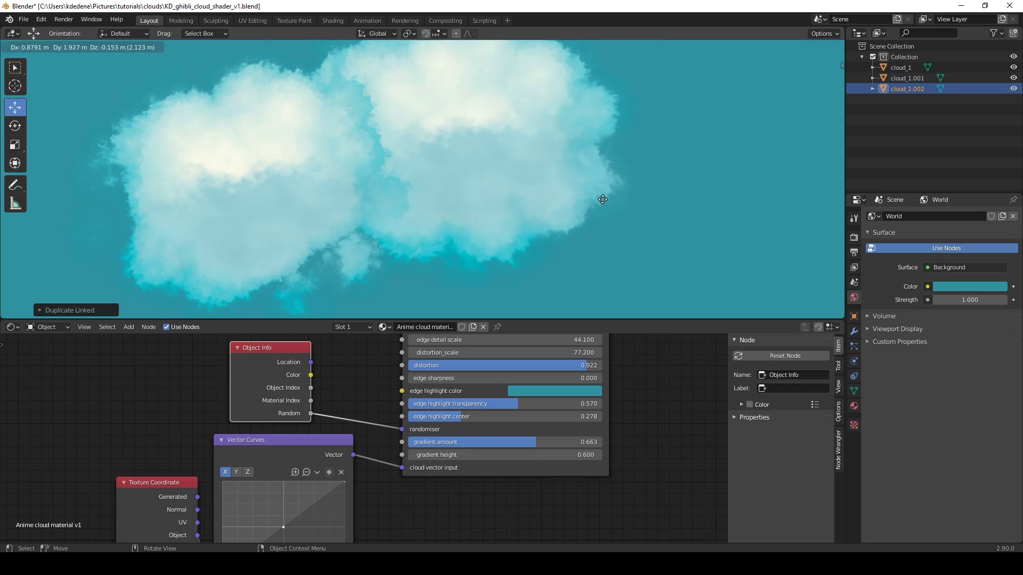
left_click(682, 255)
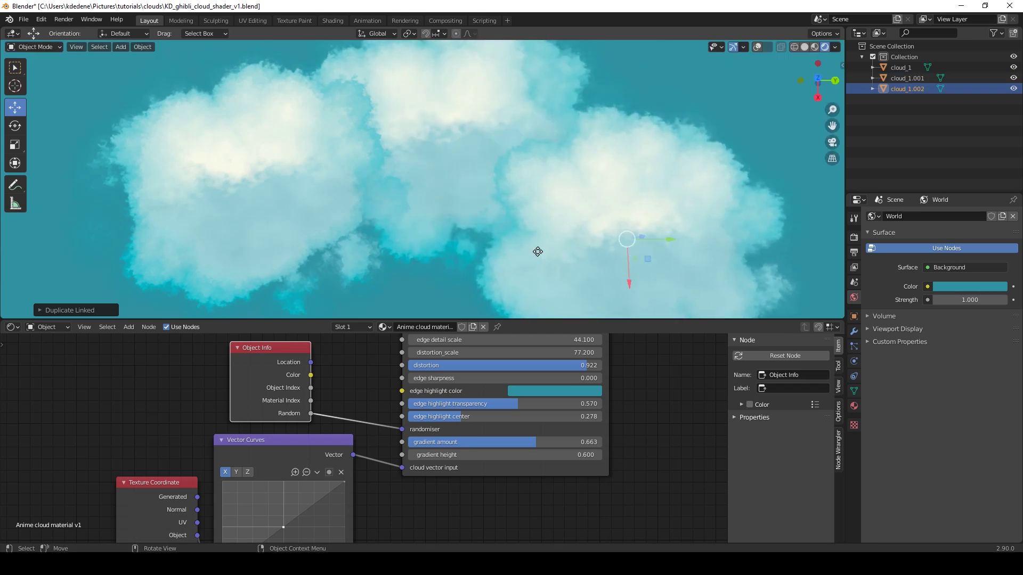
key("alt+d")
left_click(436, 256)
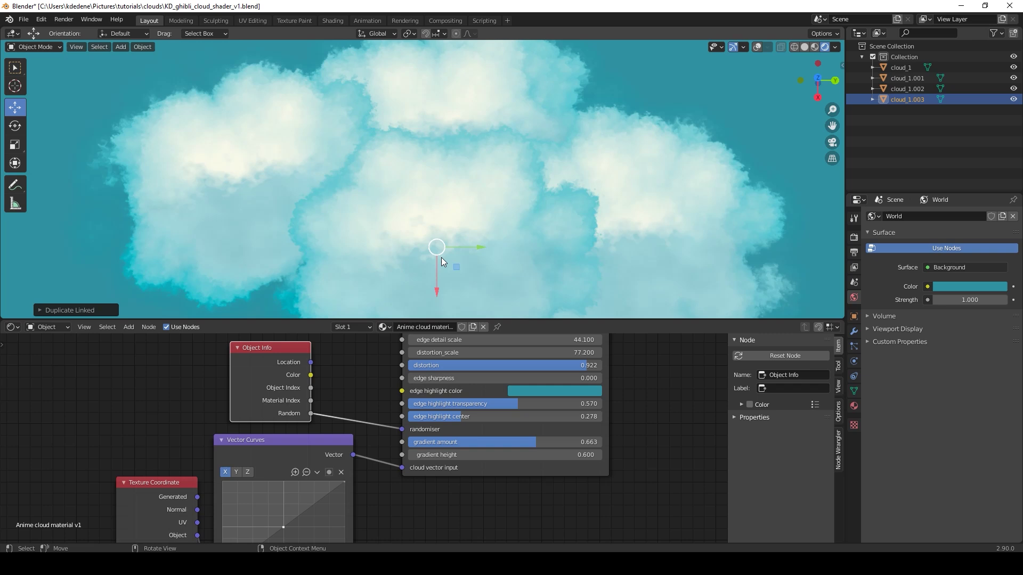
key("ctrl+z")
key("ctrl+z")
key("ctrl+z")
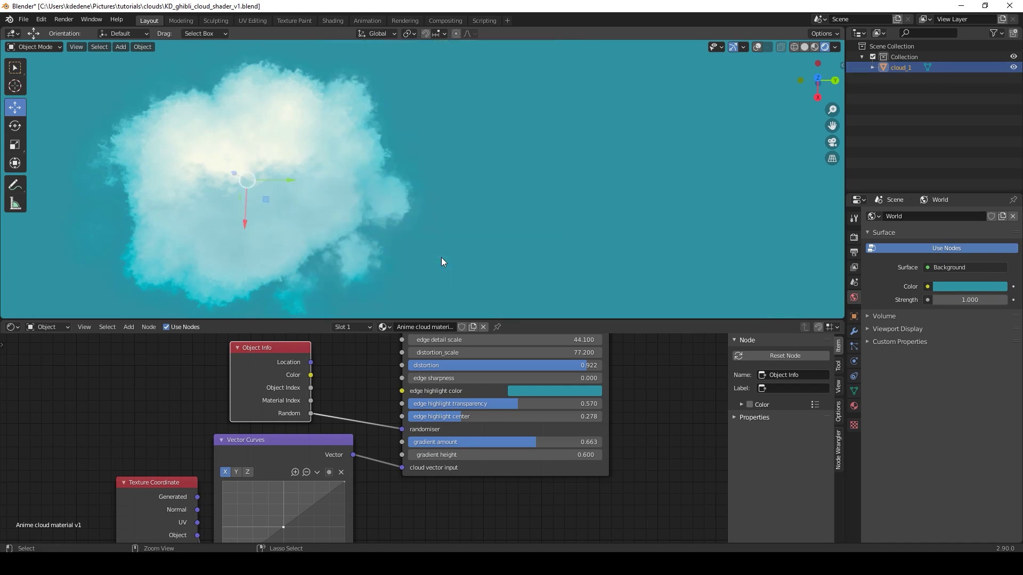
key("ctrl+z")
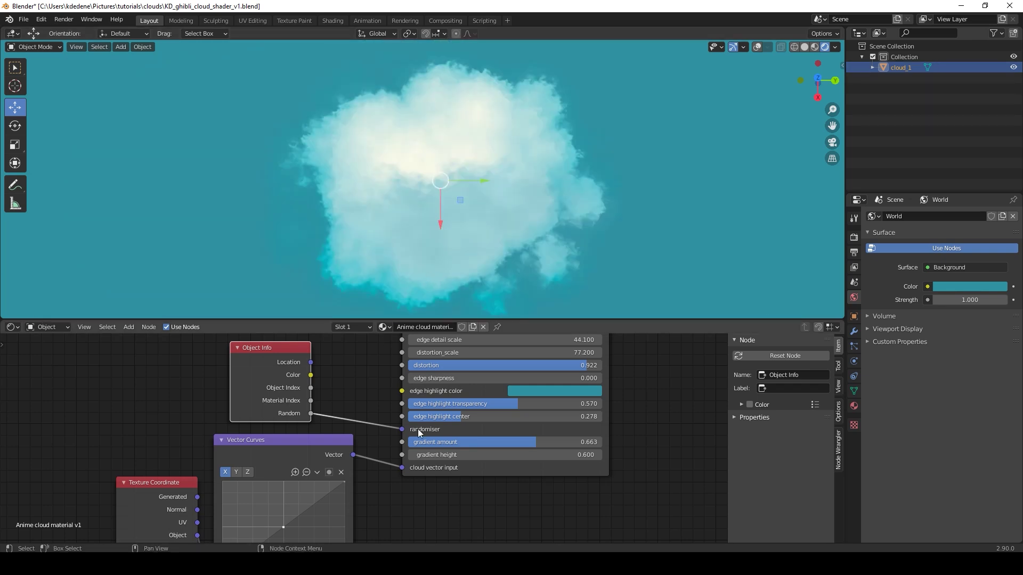
middle_click_drag(512, 507, 486, 473)
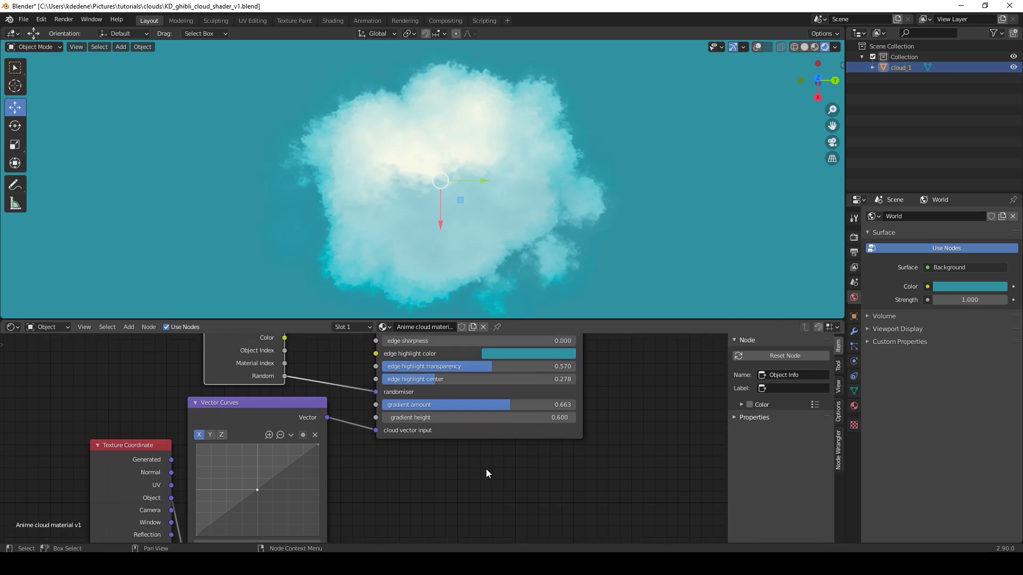
Sweep gradient amount between 0 and near full, settling at 0.881, and try gradient height 2.500.
scroll(480, 444, "down", 1)
left_click_drag(484, 405, 628, 393)
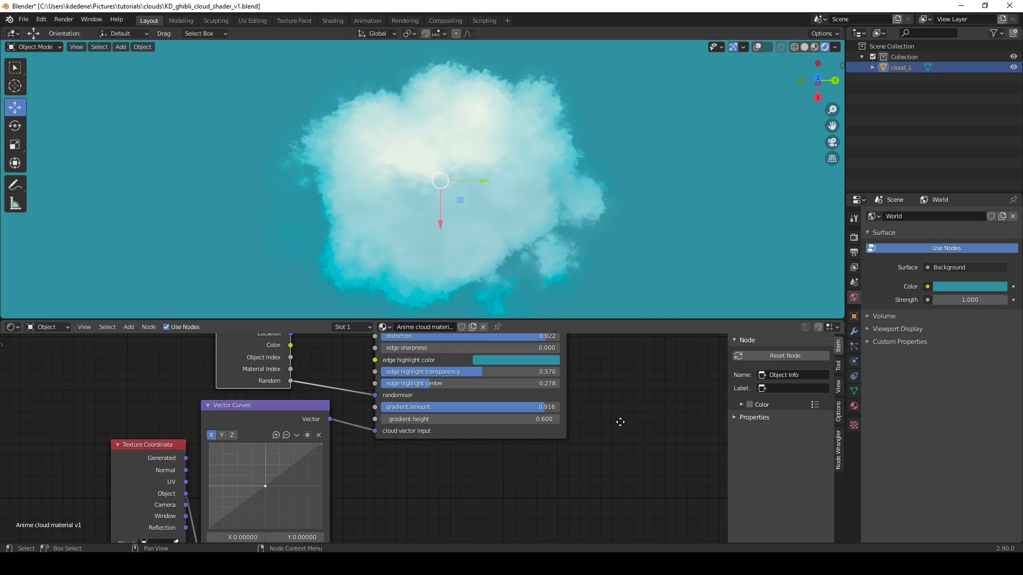
middle_click_drag(620, 422, 631, 404)
middle_click_drag(624, 361, 644, 422)
mouse_move(569, 451)
left_mouse_down()
mouse_move(405, 452)
mouse_move(578, 452)
mouse_move(403, 451)
mouse_move(559, 451)
left_mouse_up()
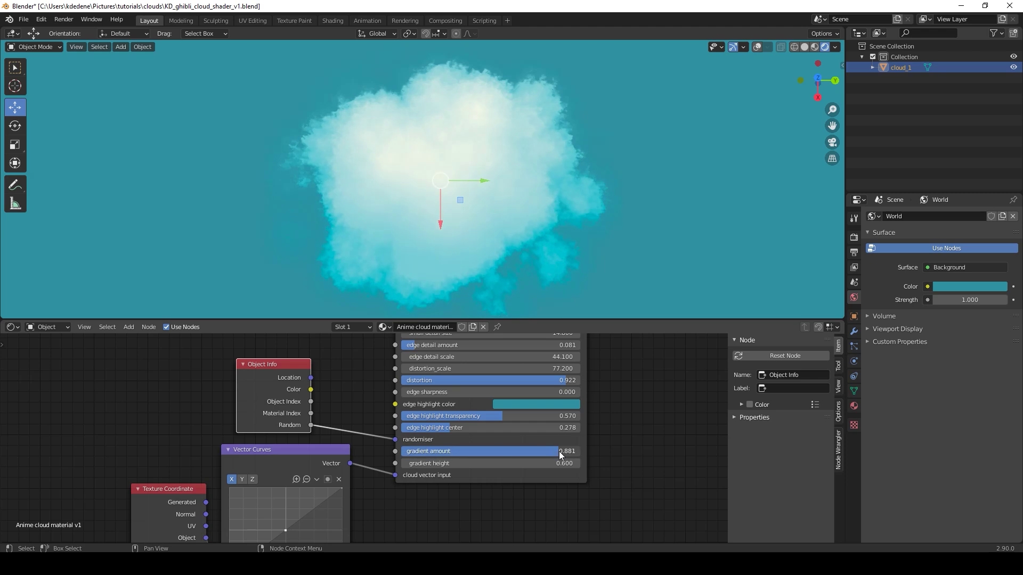
middle_click_drag(634, 440, 658, 392)
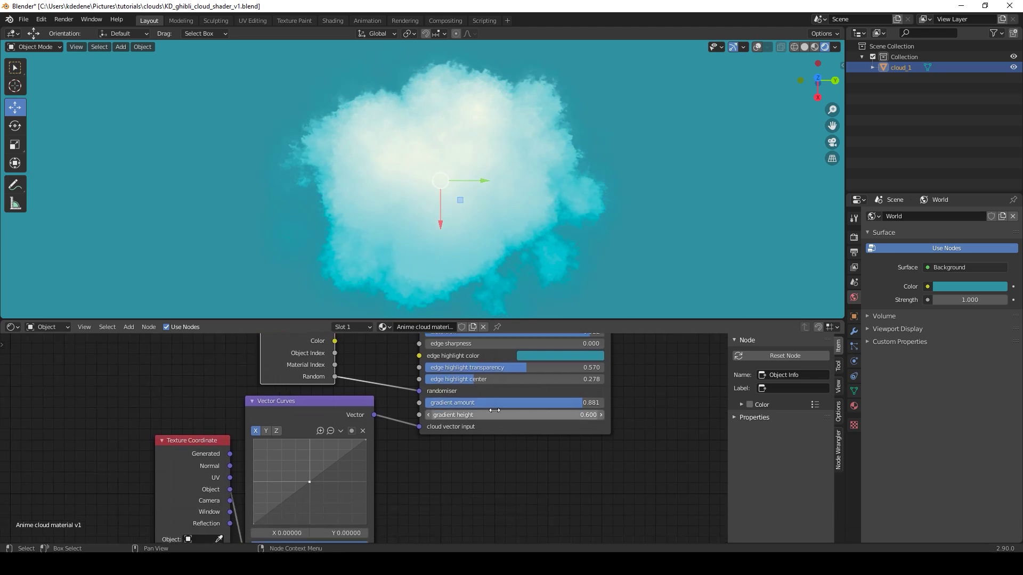
mouse_move(515, 416)
left_mouse_down()
mouse_move(564, 415)
mouse_move(513, 415)
left_mouse_up()
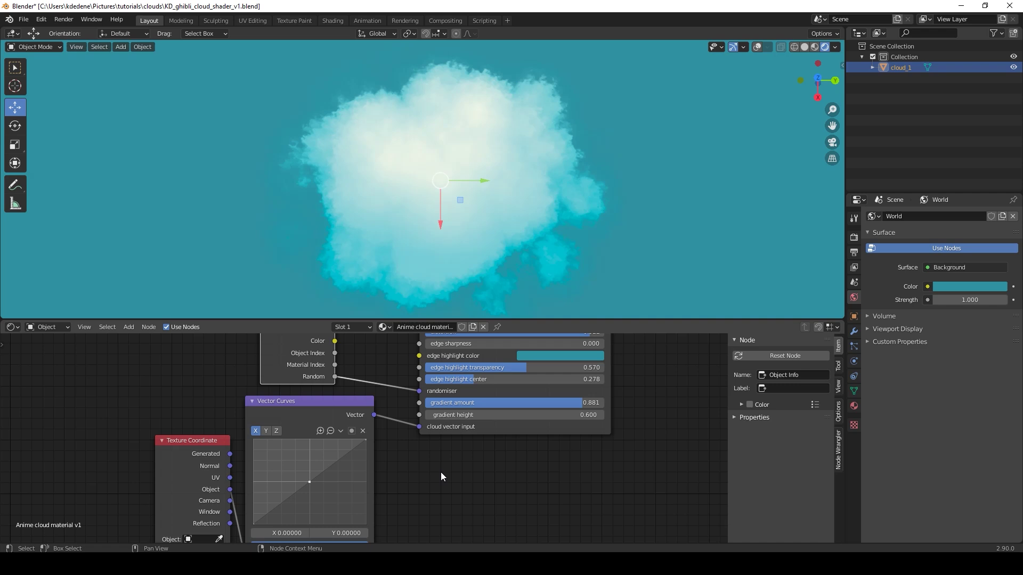
scroll(440, 472, "down", 3)
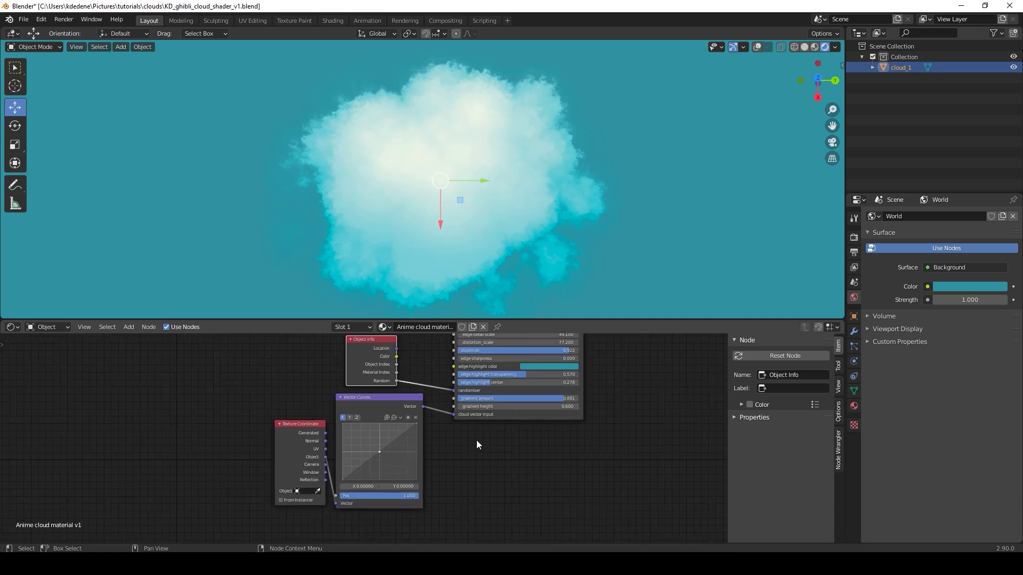
Drag the Vector Curves lower point up and right, undoing one try, to shrink and flatten the cloud.
scroll(477, 441, "up", 2)
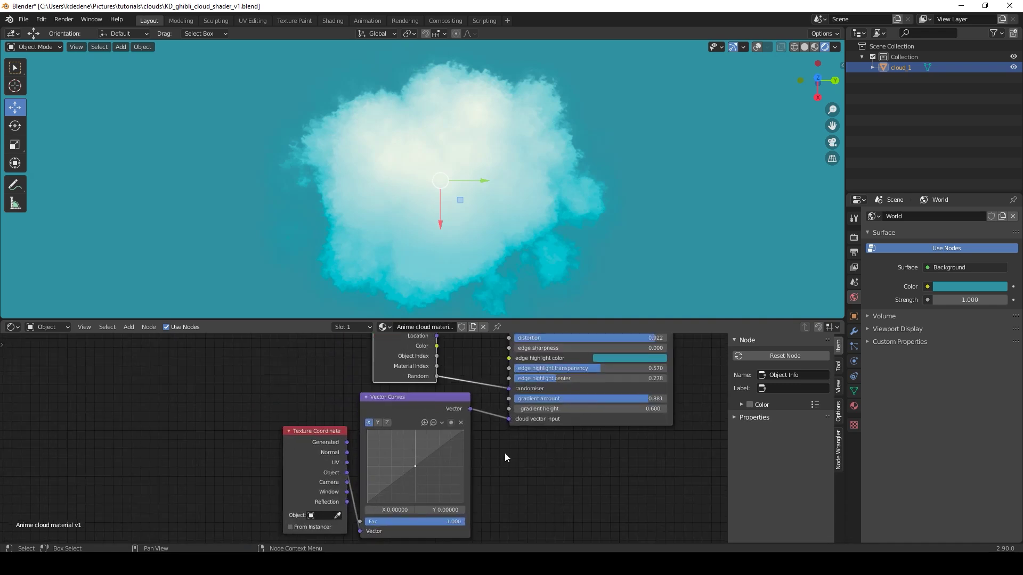
scroll(504, 457, "down", 1)
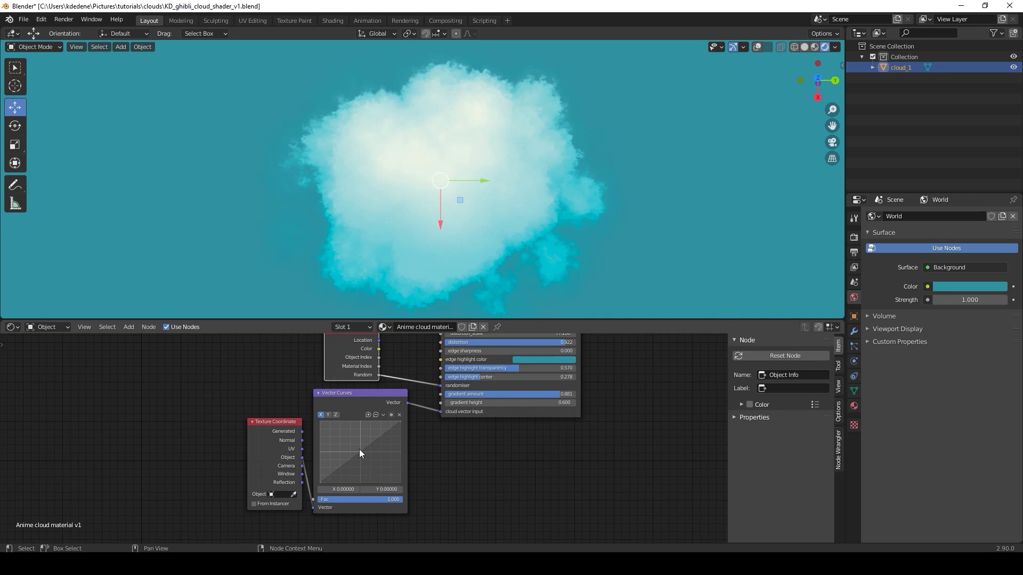
left_click_drag(360, 452, 365, 466)
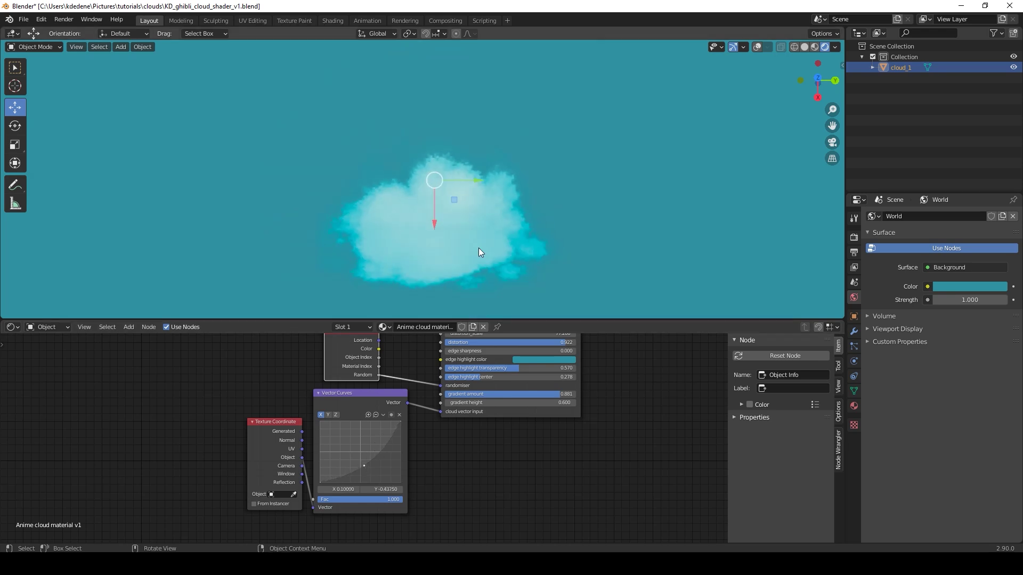
mouse_move(363, 467)
left_mouse_down()
mouse_move(373, 451)
mouse_move(365, 447)
mouse_move(362, 470)
mouse_move(354, 465)
left_mouse_up()
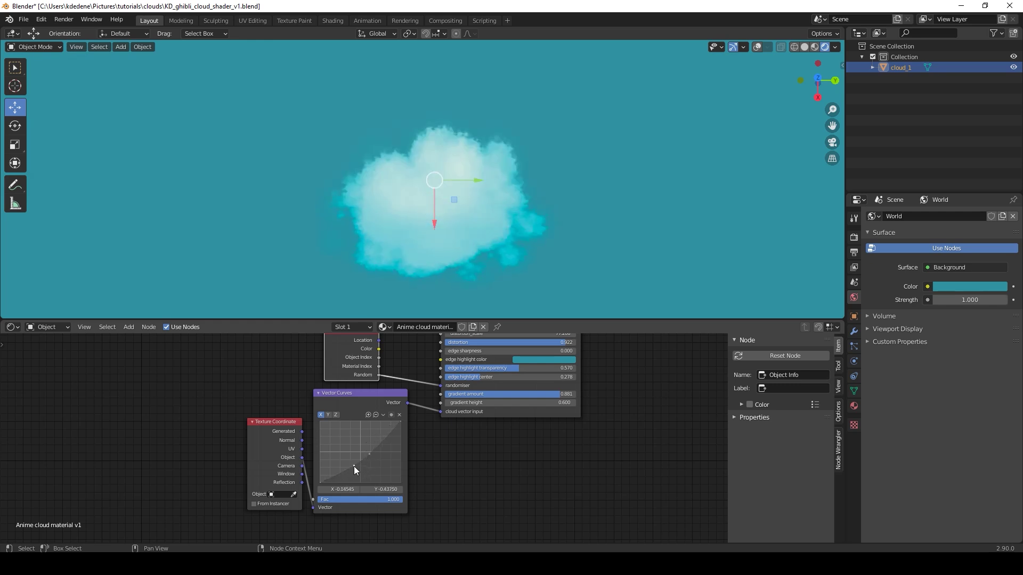
key("ctrl+z")
key("ctrl+z")
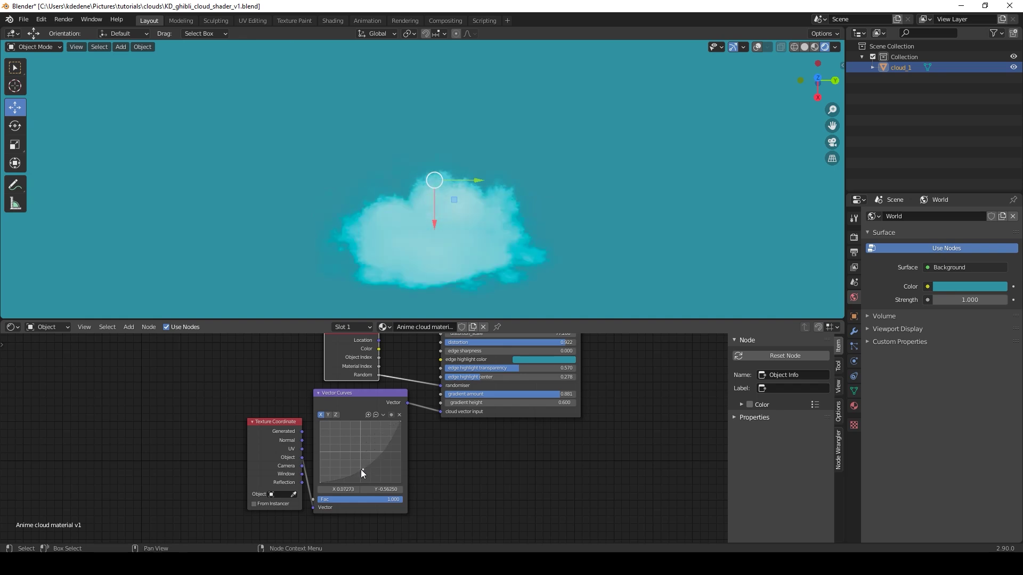
left_click_drag(362, 469, 370, 463)
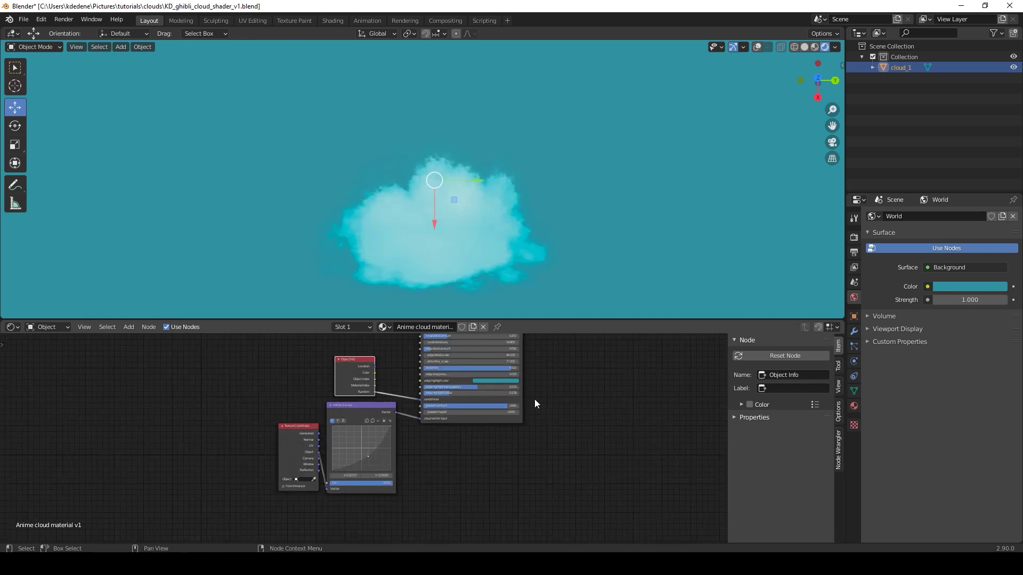
scroll(527, 429, "down", 2)
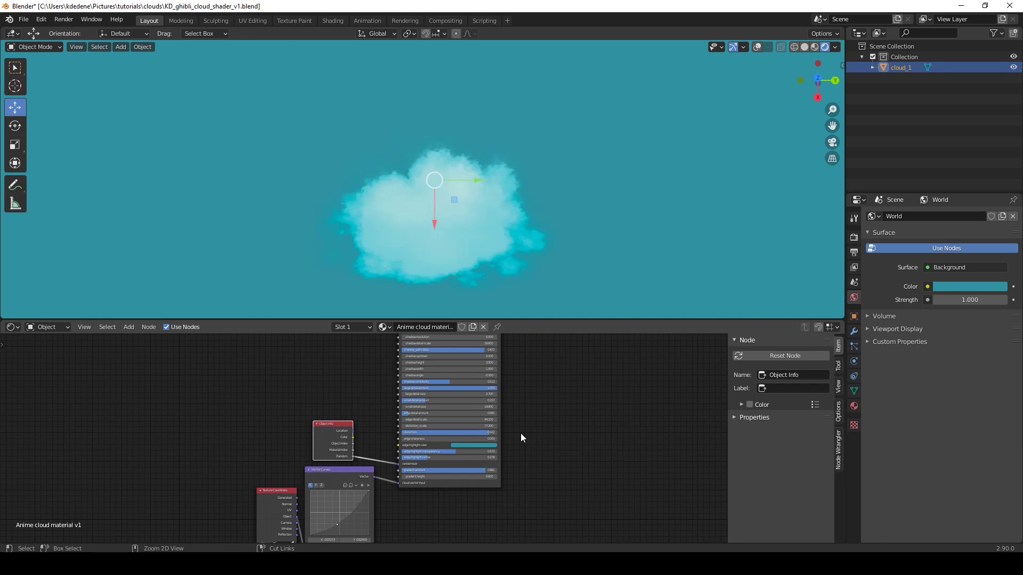
middle_click_drag(546, 381, 527, 445)
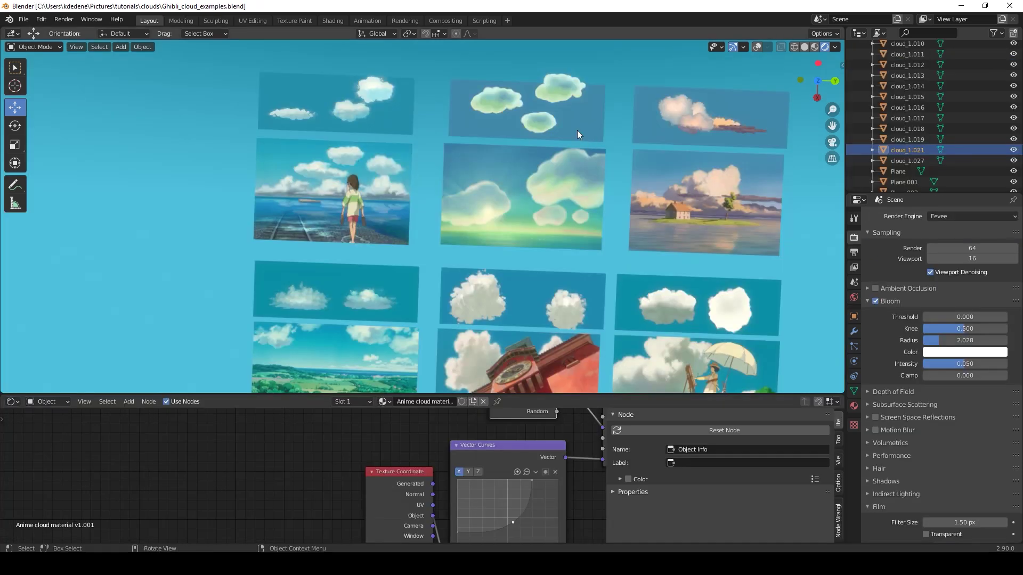
Orbit, pan and zoom the viewport across the grid of Ghibli cloud reference image planes.
mouse_move(567, 276)
middle_mouse_down()
mouse_move(577, 279)
mouse_move(557, 274)
middle_mouse_up()
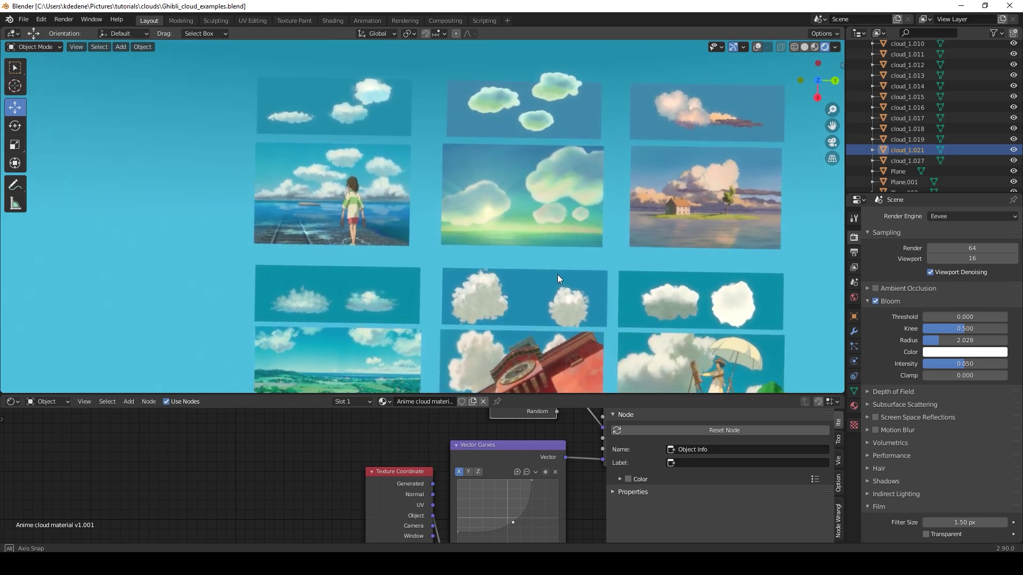
middle_click_drag(539, 138, 517, 247, "shift")
middle_click_drag(414, 286, 481, 274, "shift")
scroll(357, 205, "up", 6)
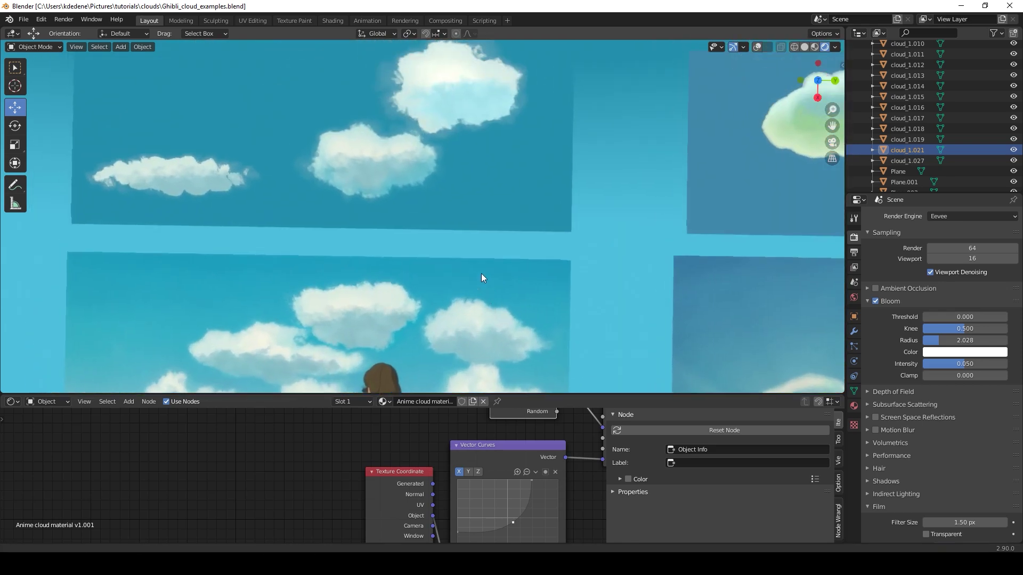
scroll(481, 273, "down", 3)
middle_click_drag(632, 251, 581, 368, "shift")
scroll(629, 303, "down", 2)
scroll(629, 303, "down", 2)
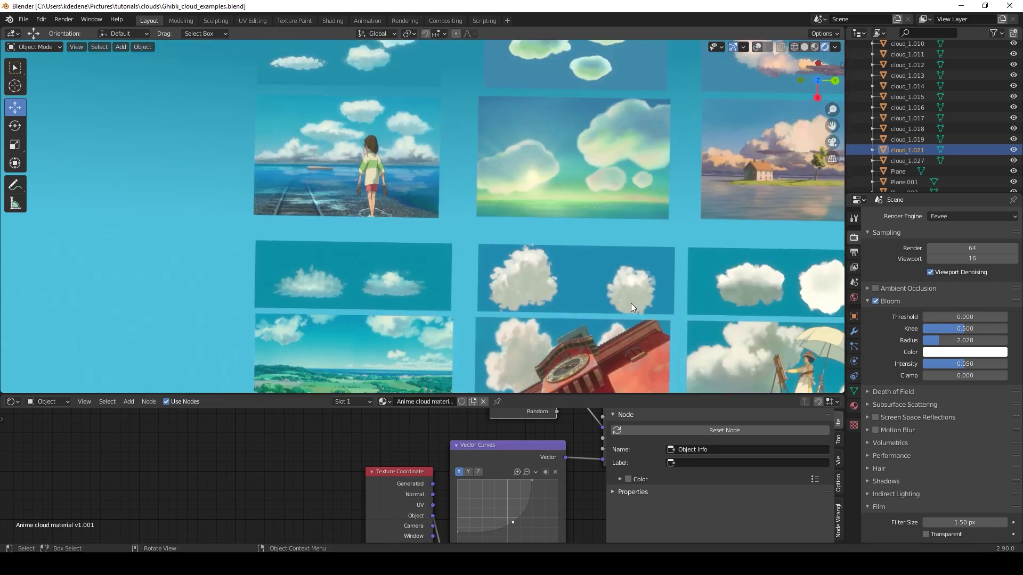
middle_click_drag(631, 254, 469, 323, "shift")
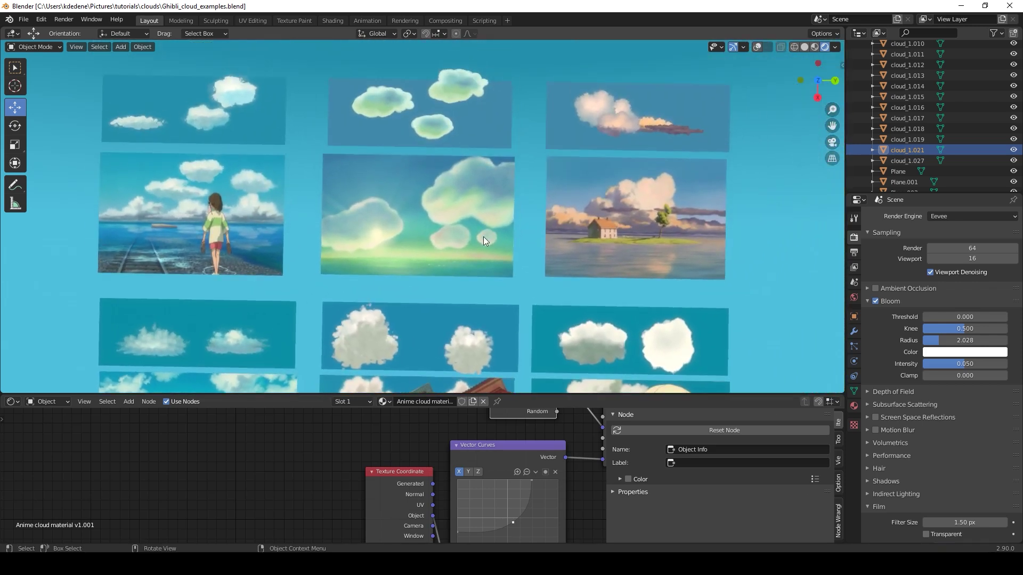
middle_click_drag(442, 178, 465, 225, "shift")
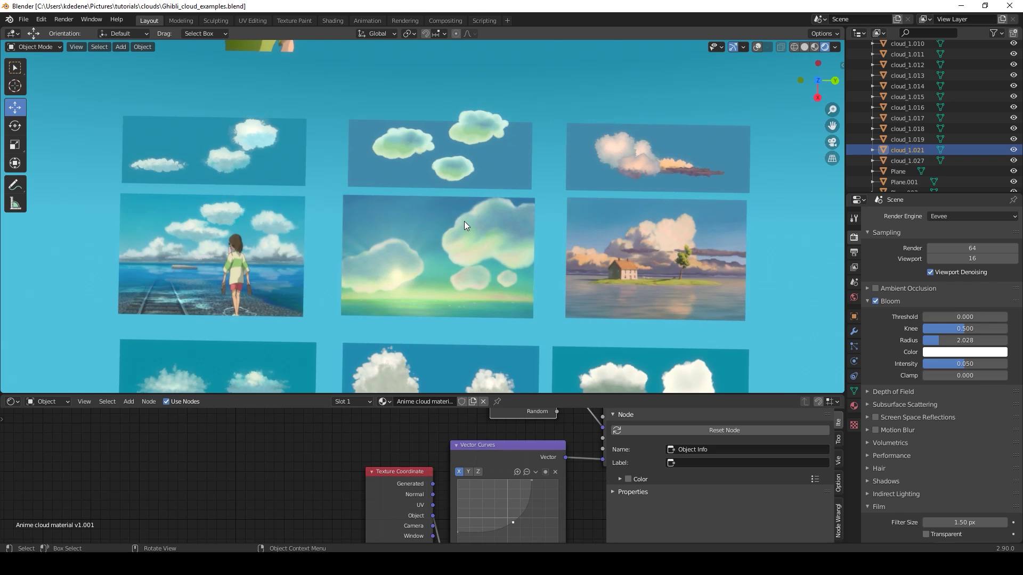